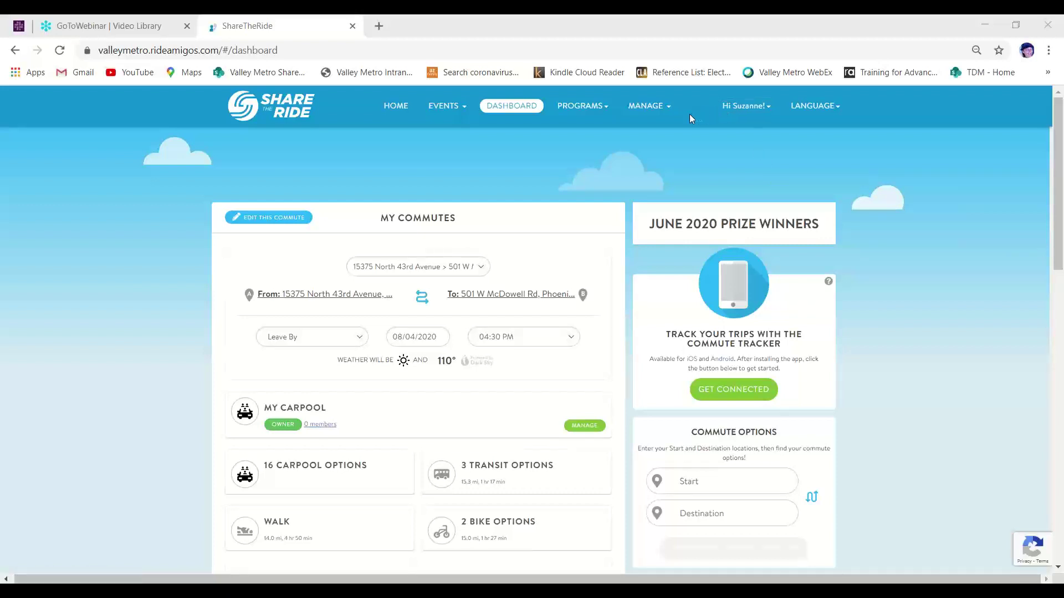
Start a new incentive from the Incentives list under the Manage menu
left_click(645, 109)
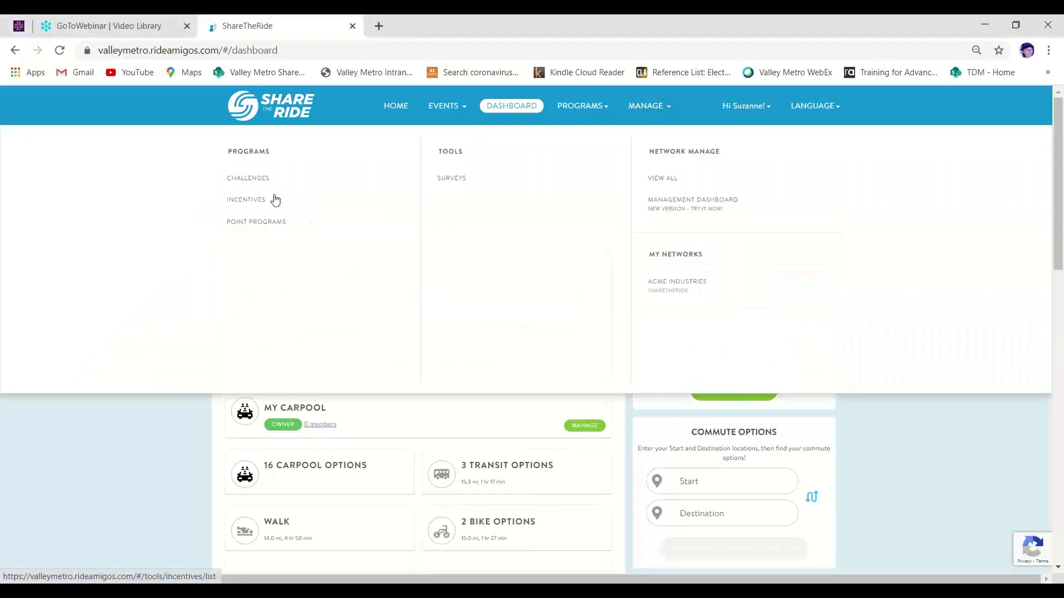
left_click(246, 199)
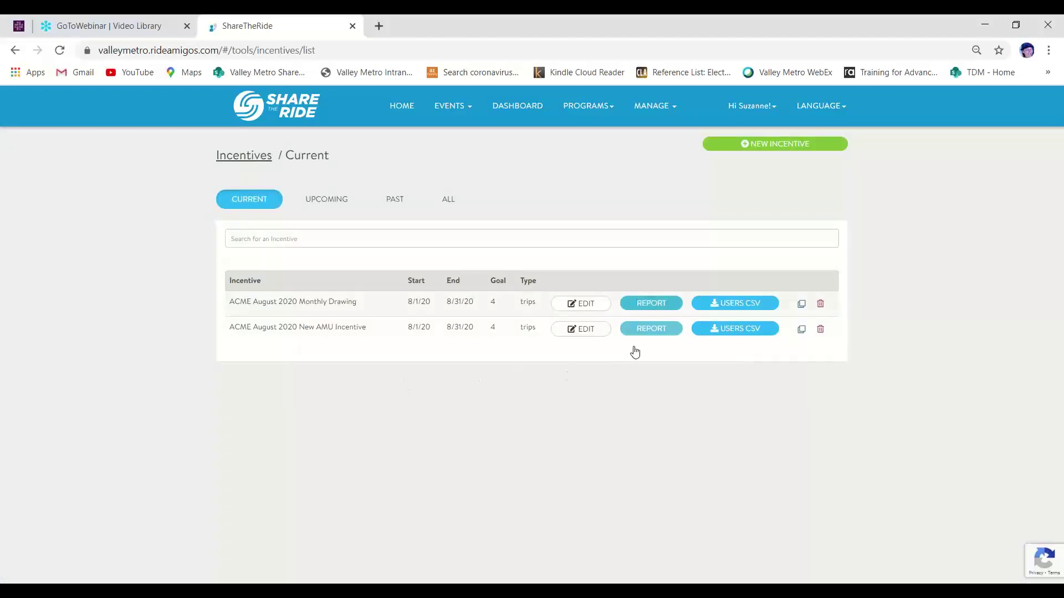
left_click(757, 146)
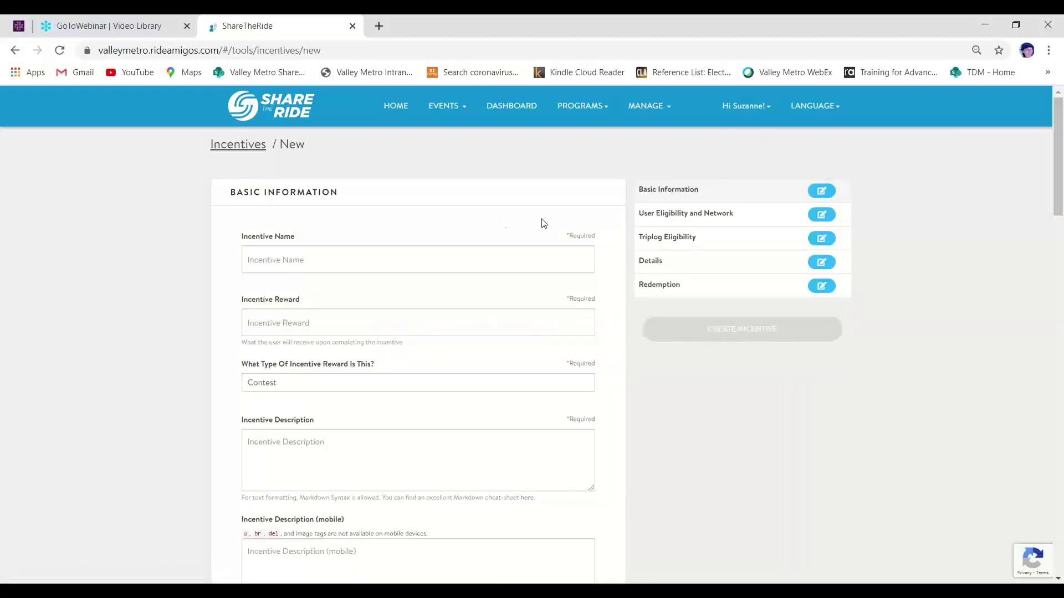
Name the incentive 'ACME Sep 2020 New AMU' with a $25 gift card Contest reward
left_click(421, 257)
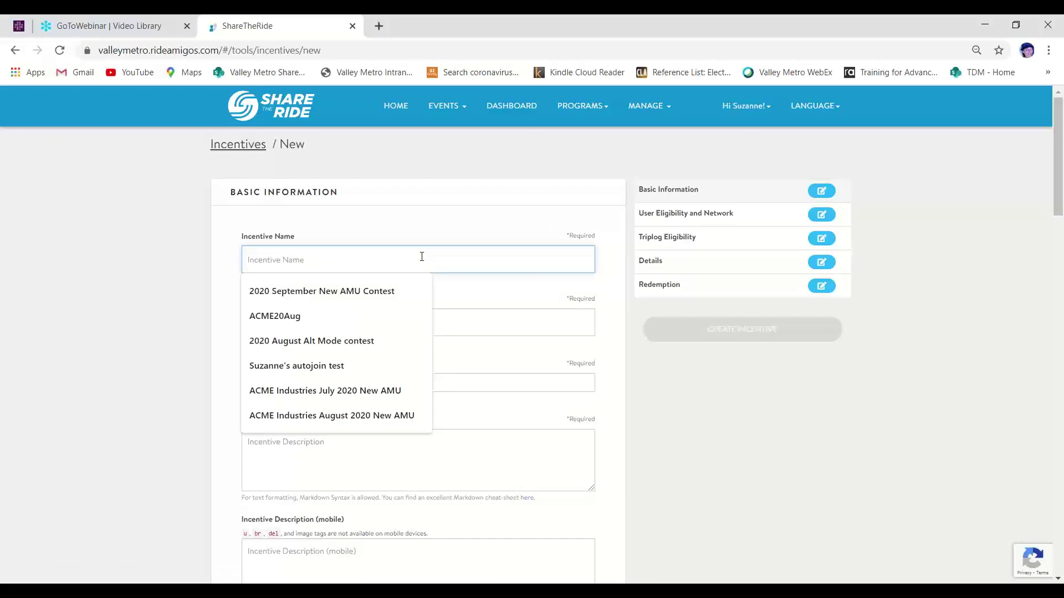
type("ACME")
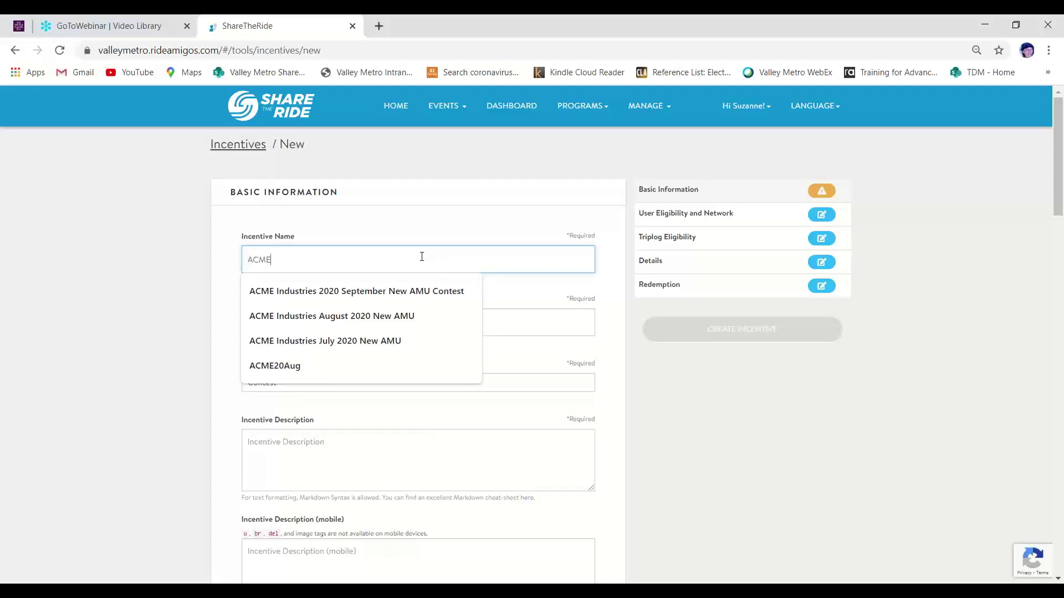
type(" S")
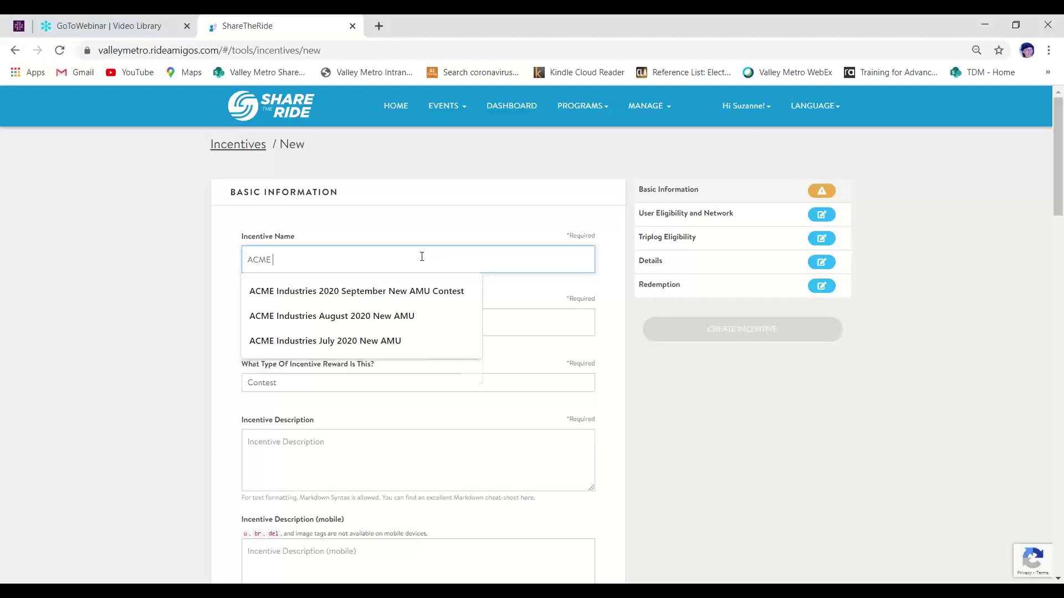
type("ep")
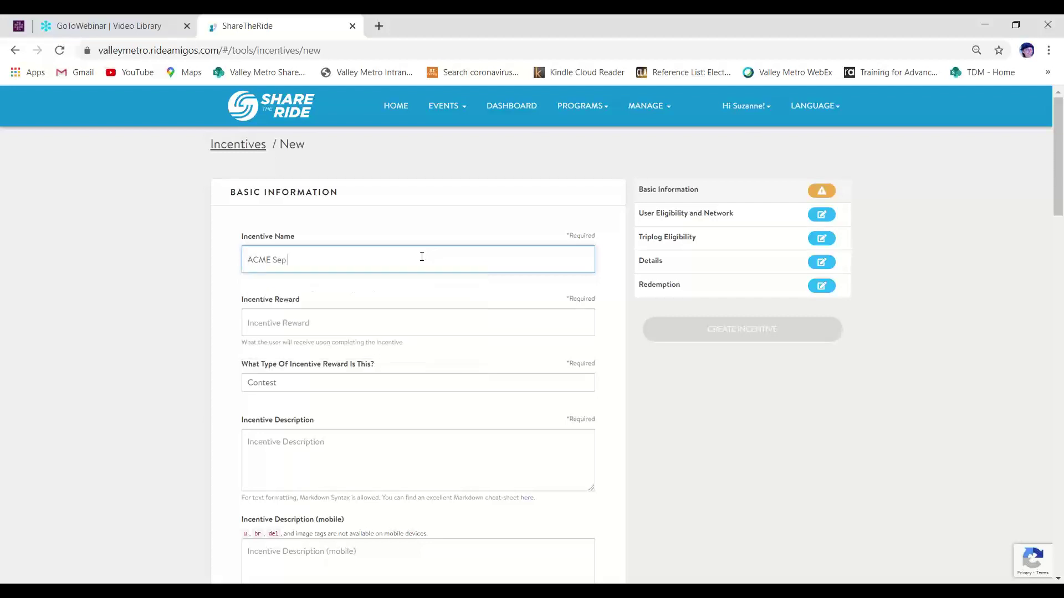
type(" 2020 New AMU")
left_click(416, 323)
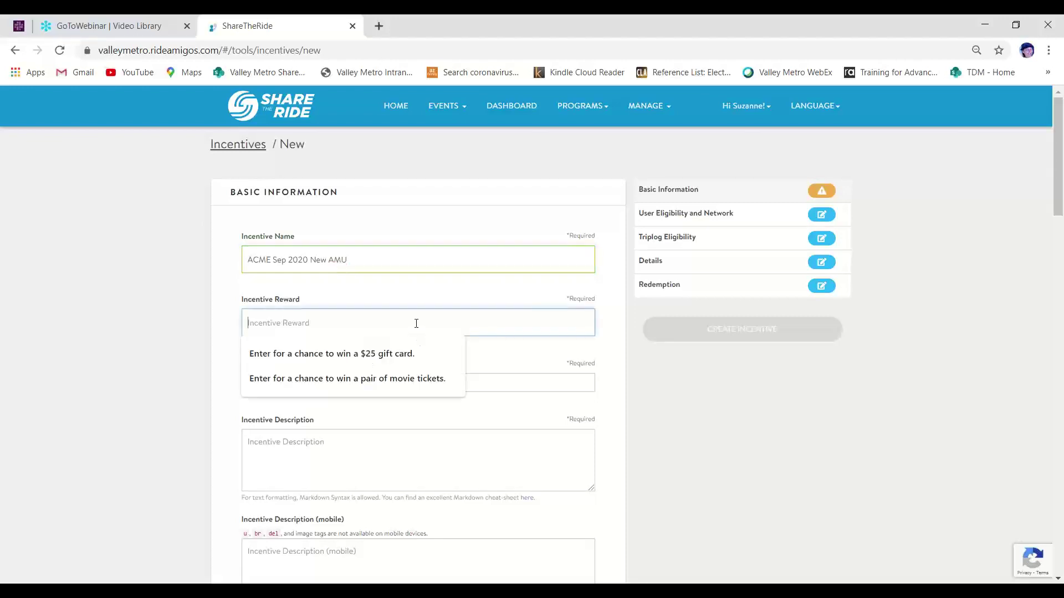
left_click(407, 355)
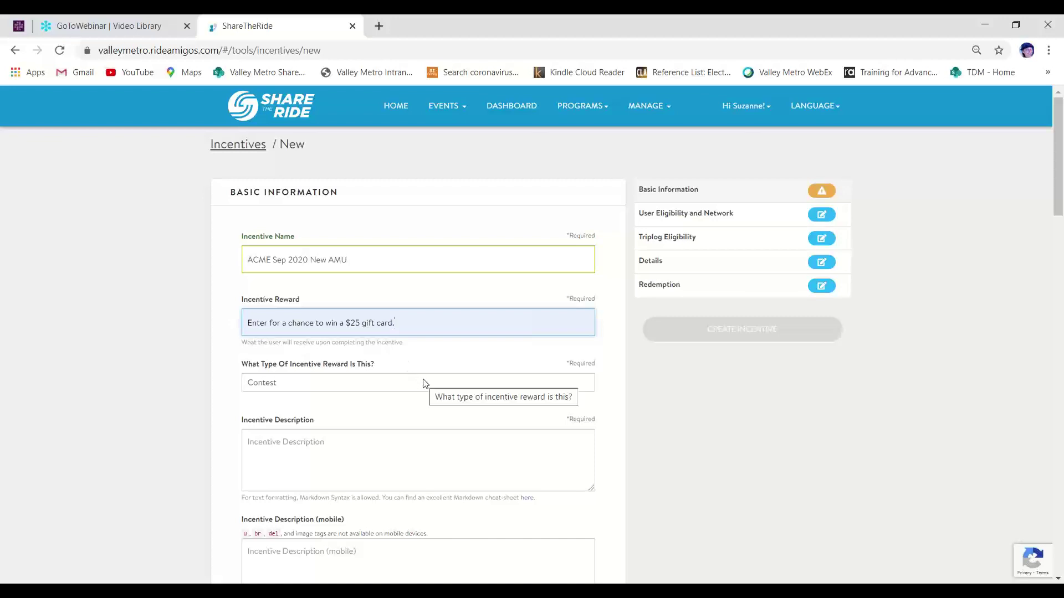
left_click(424, 382)
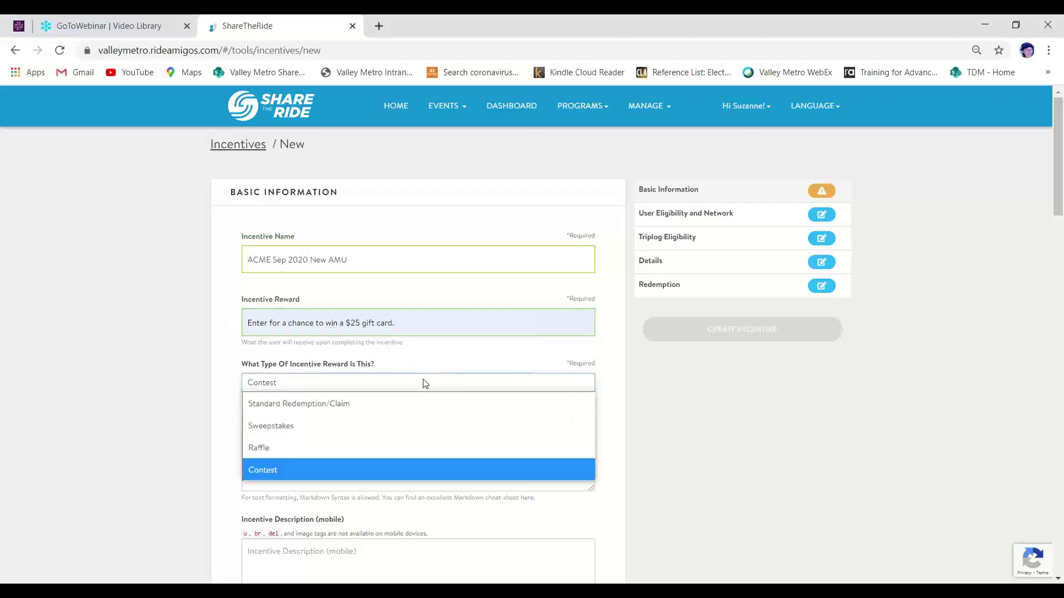
left_click(417, 469)
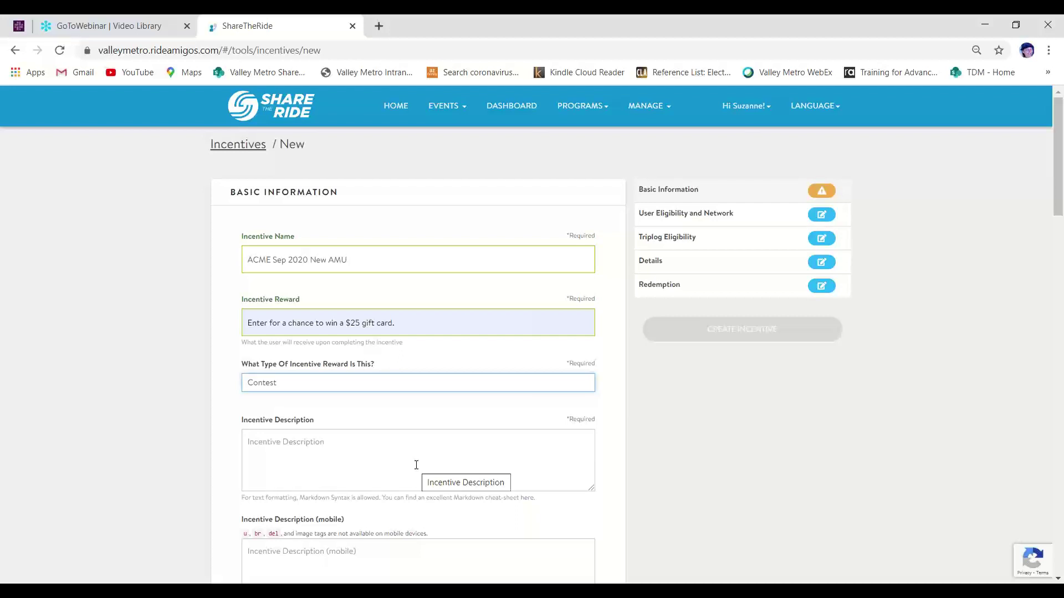
left_click(416, 465)
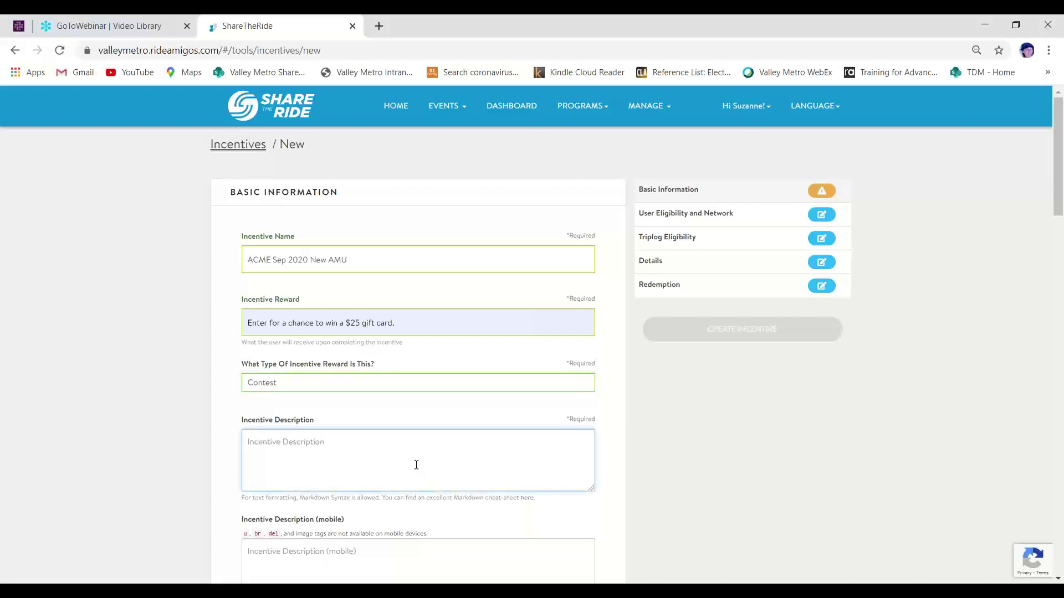
Copy the $25 gift card paragraph from the Document1 Word draft and return to the browser
mouse_move(324, 595)
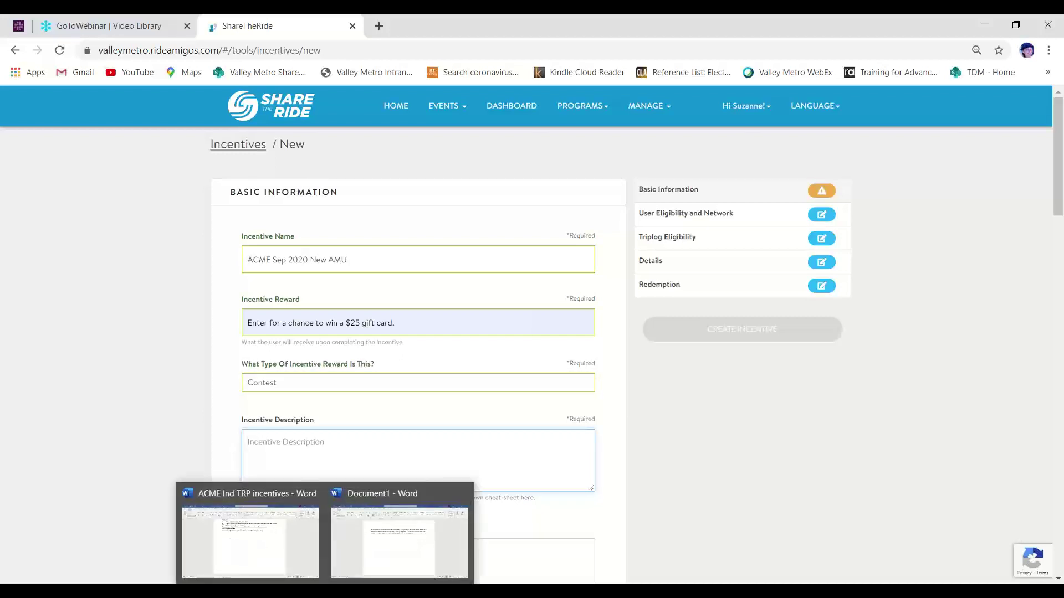
left_click(408, 521)
key("ctrl+a")
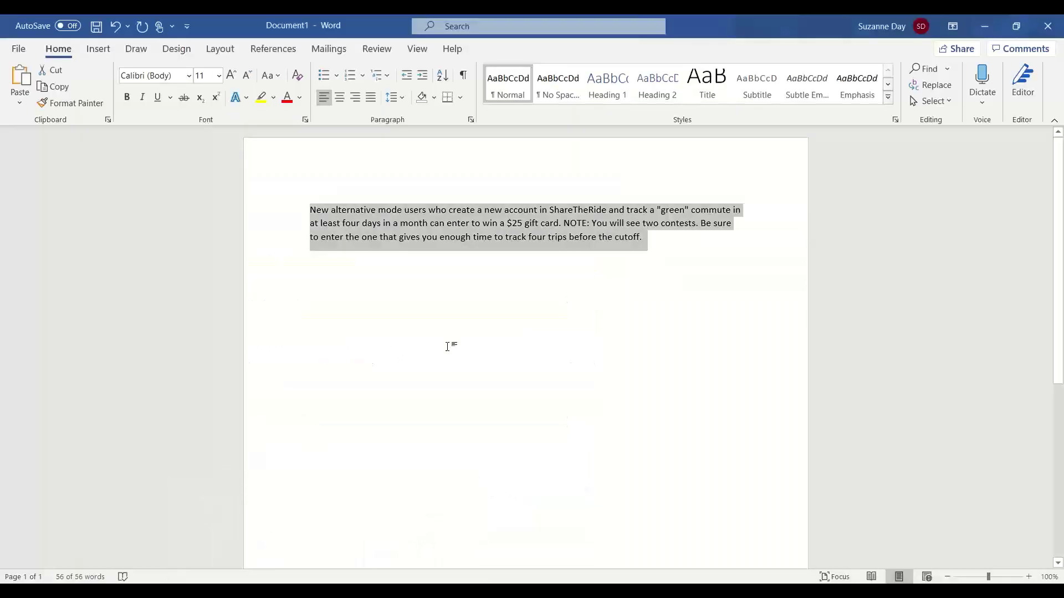
right_click(493, 221)
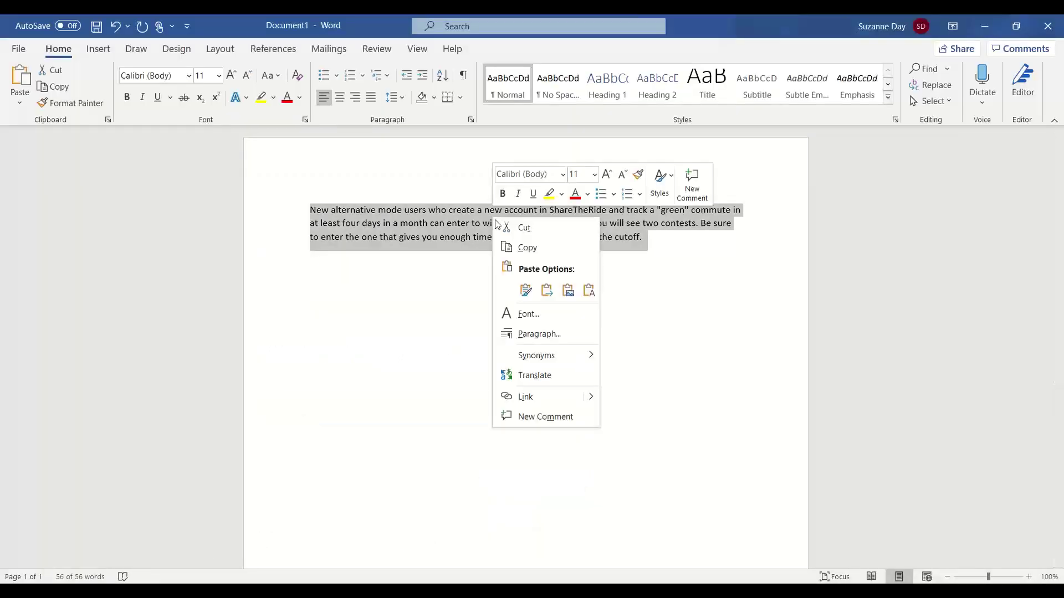
left_click(526, 252)
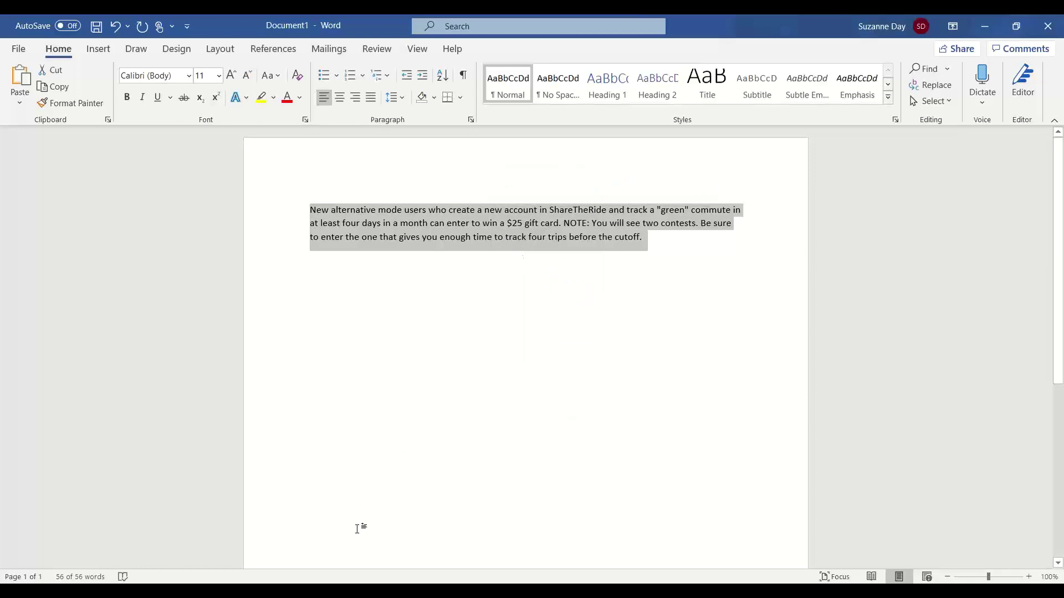
key("alt+Tab")
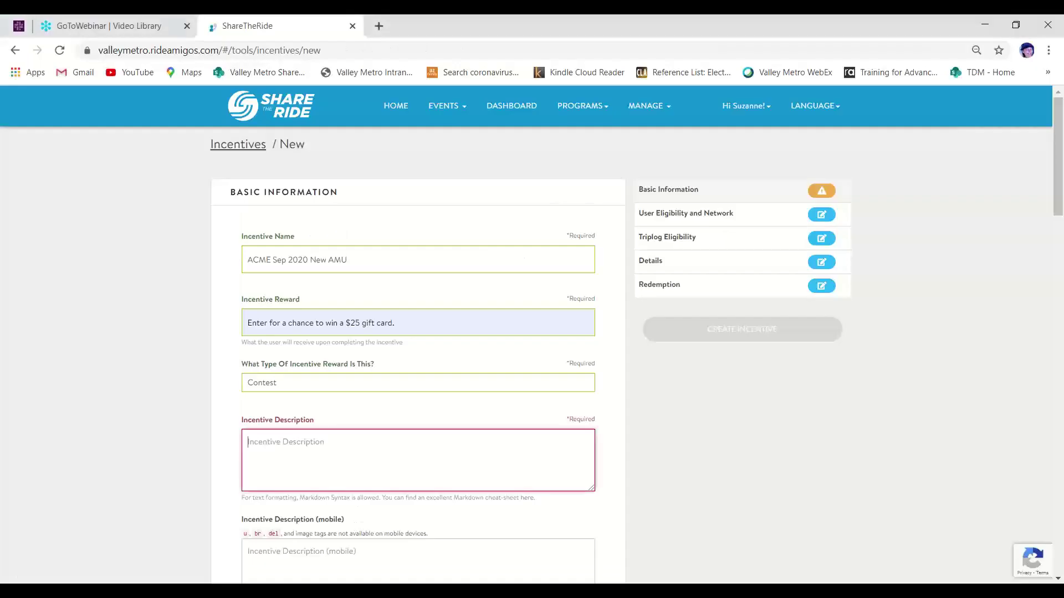
Paste the copied gift card paragraph into the Incentive Description, including the NOTE sentences
left_click(373, 452)
right_click(373, 451)
left_click(416, 341)
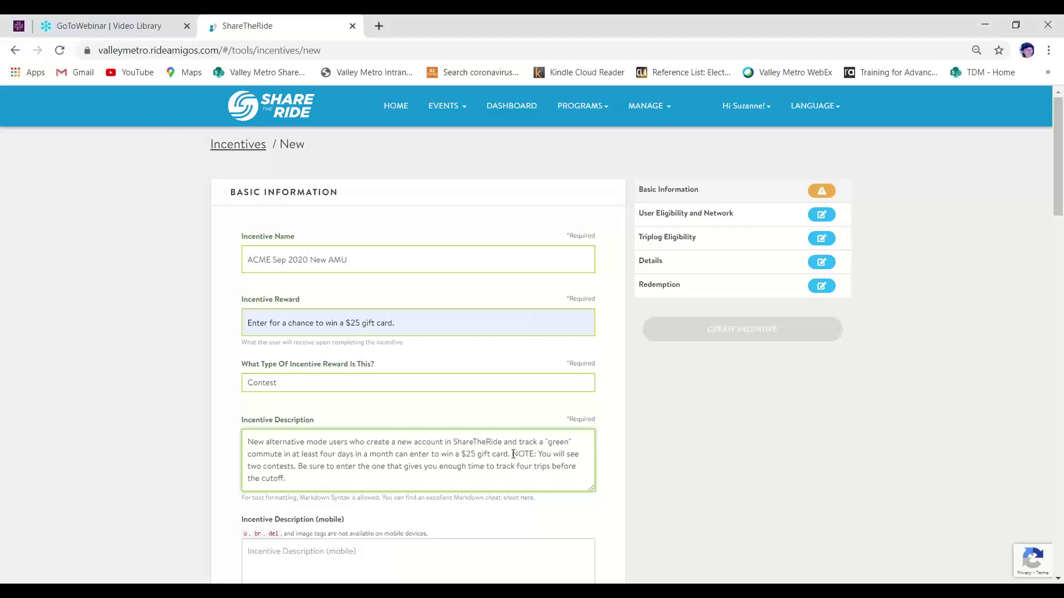
left_click_drag(513, 454, 515, 477)
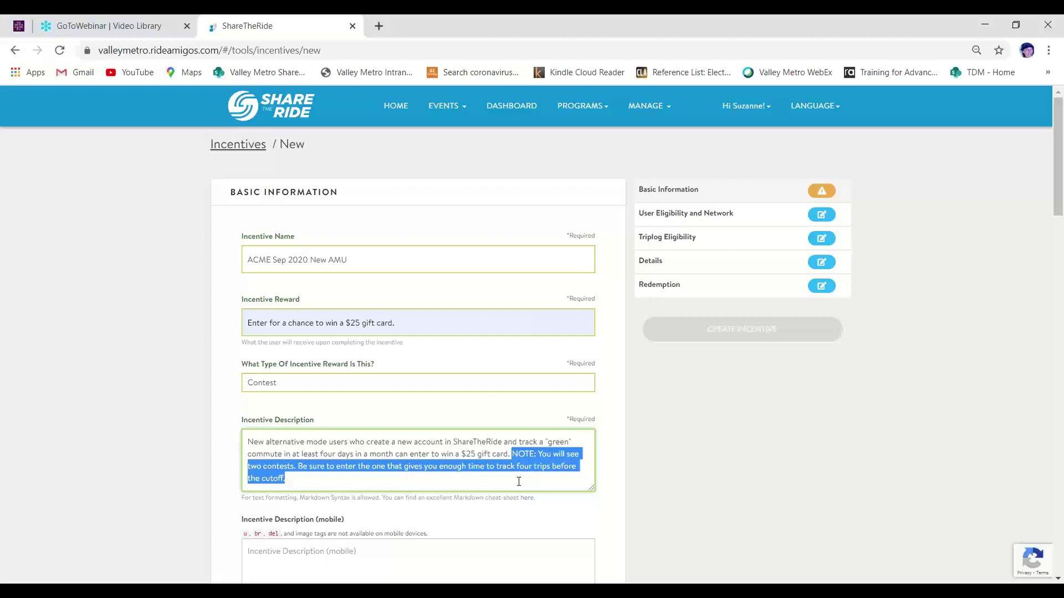
left_click(519, 482)
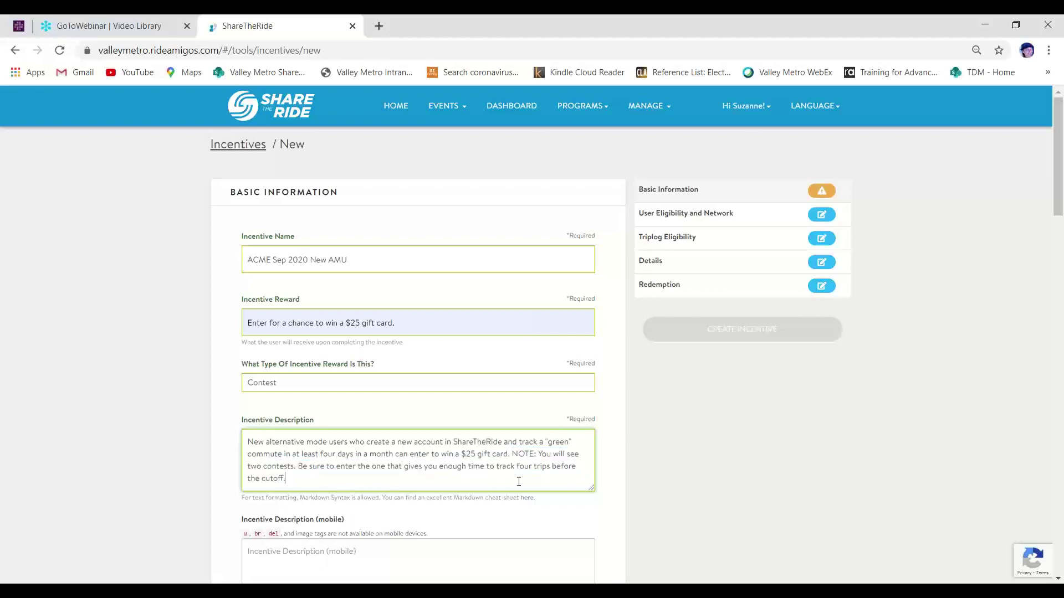
Paste the same paragraph into the Incentive Description (mobile) field
left_click(520, 549)
right_click(520, 550)
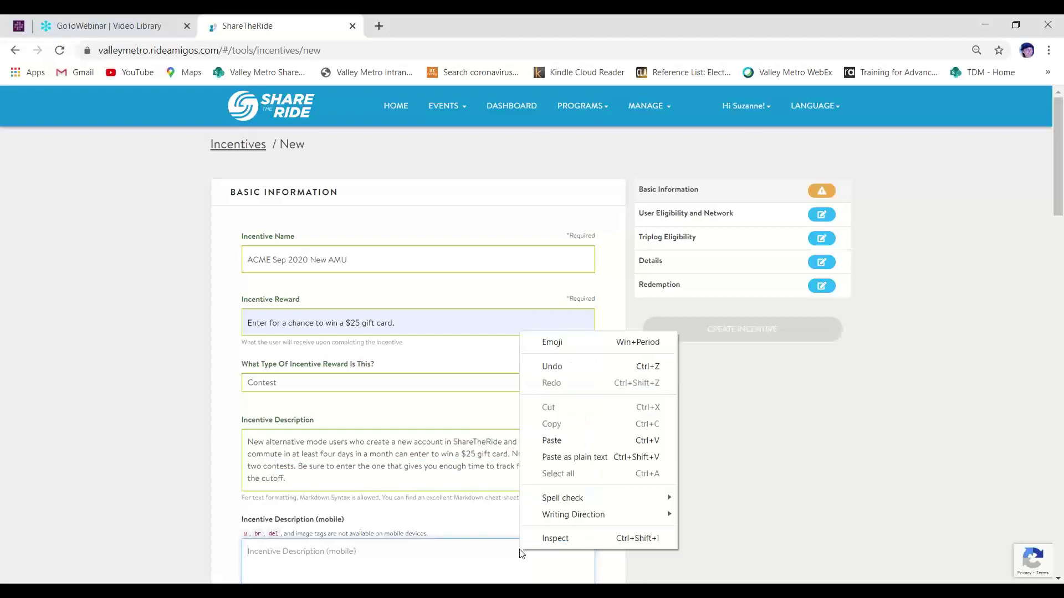
left_click(573, 440)
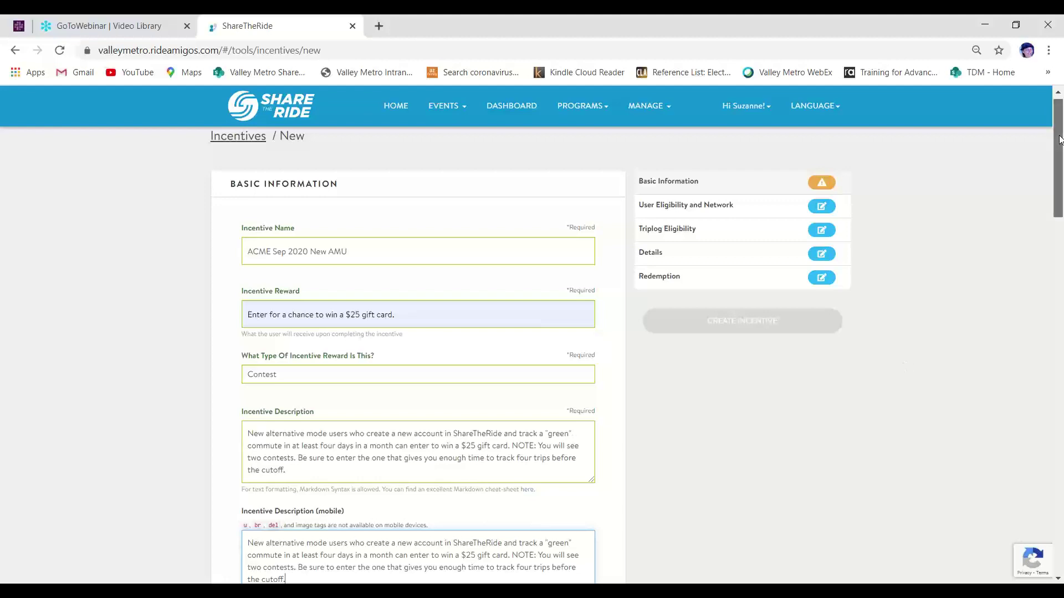
left_click_drag(1060, 140, 1061, 236)
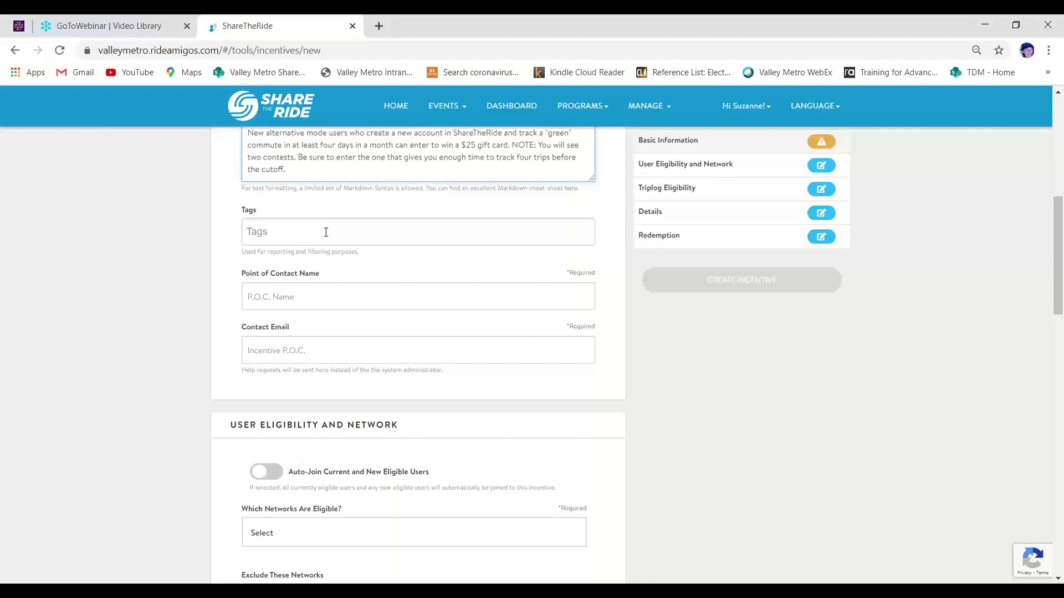
Tag the incentive ACMEIndSep20NAMU, removing the extra ACME tag
left_click(326, 232)
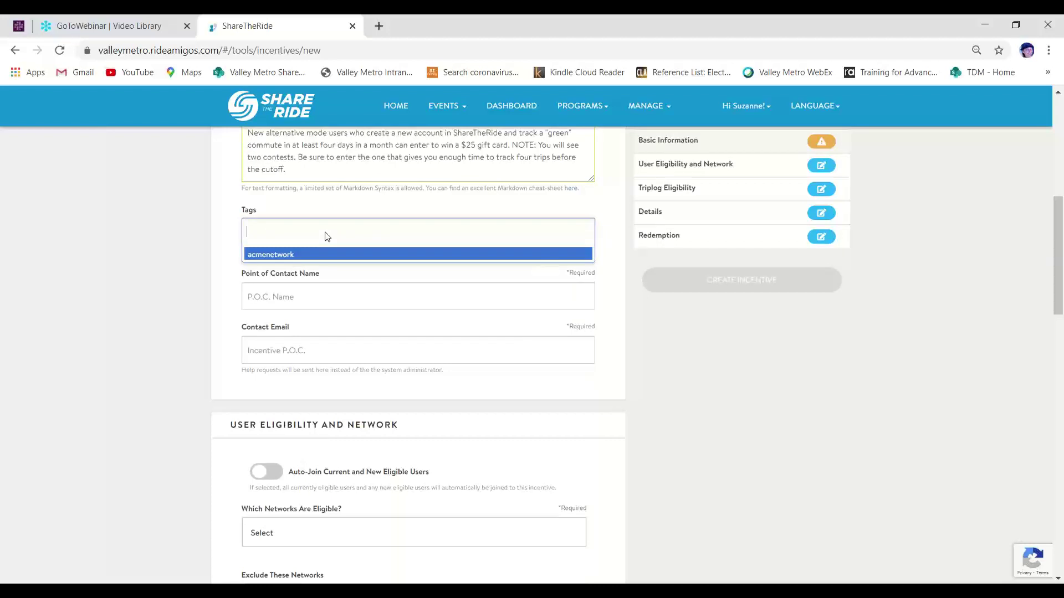
type("Sep20ACME")
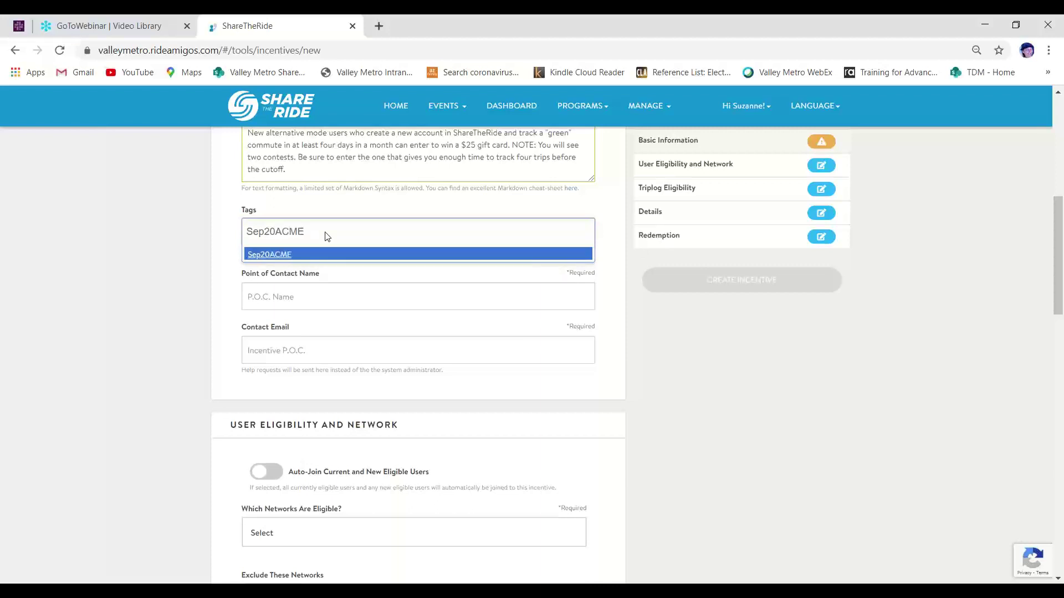
type("NewAMU")
key("Escape")
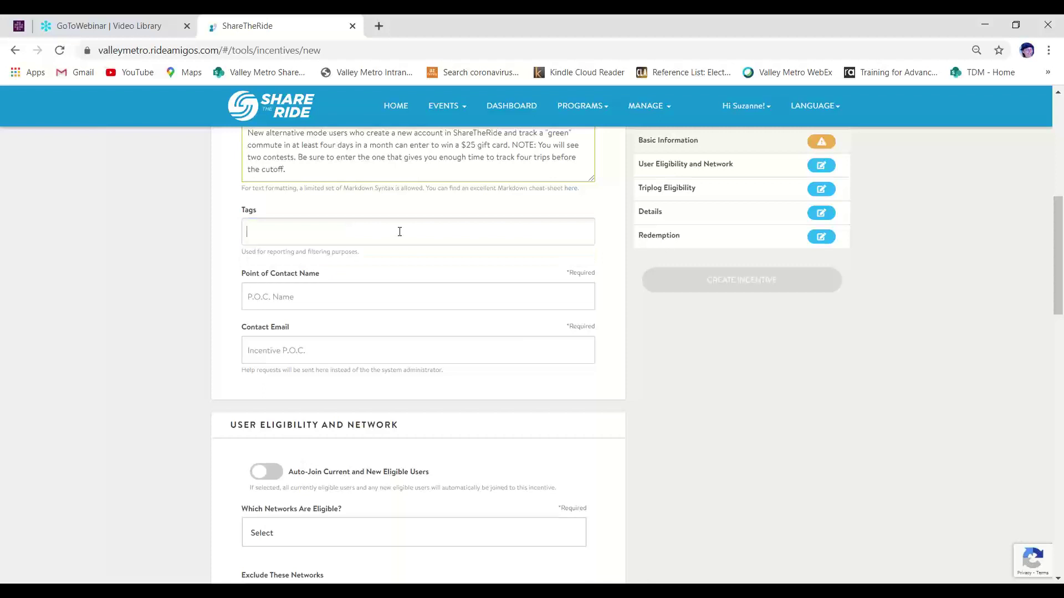
left_click(400, 231)
type("ACME")
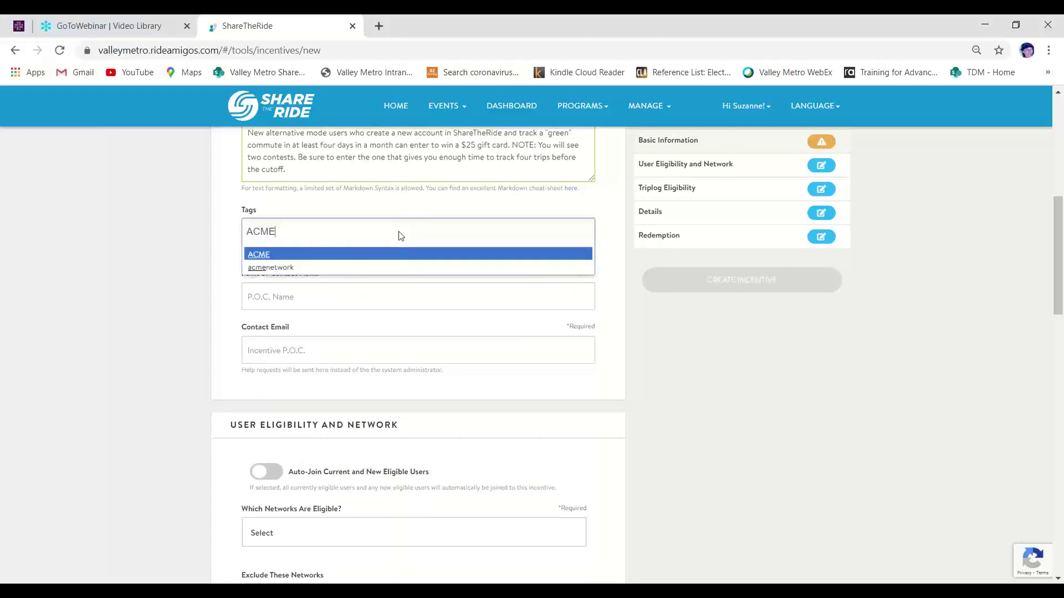
type("IndS")
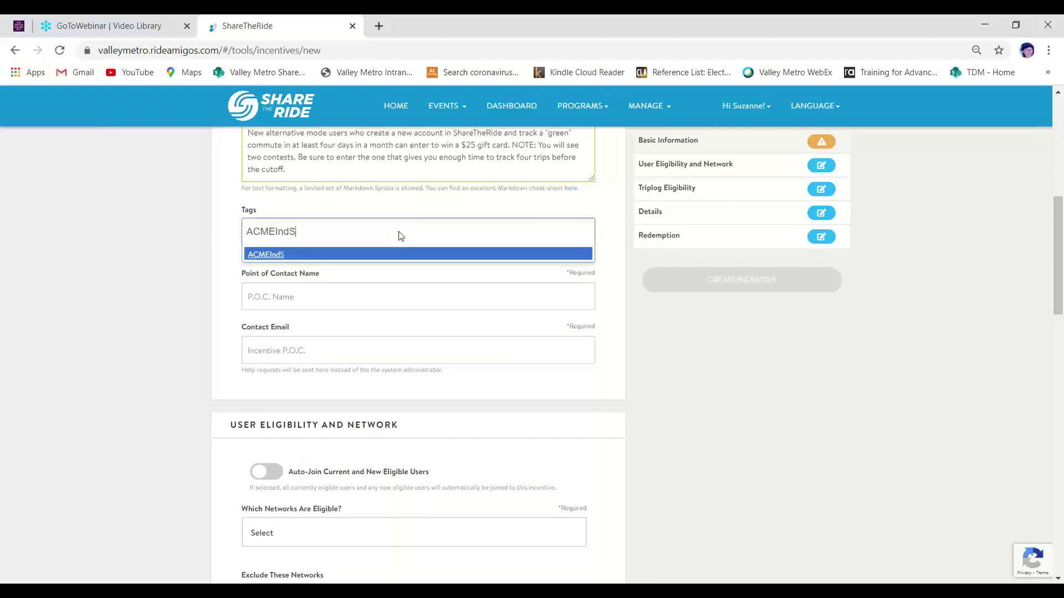
type("ep20NAMU")
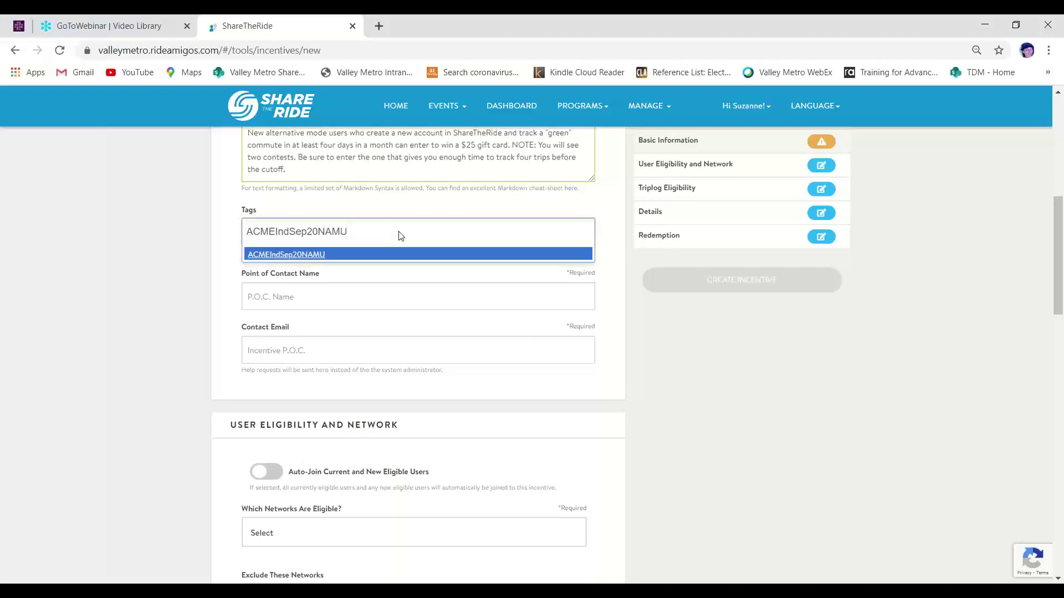
key("Return")
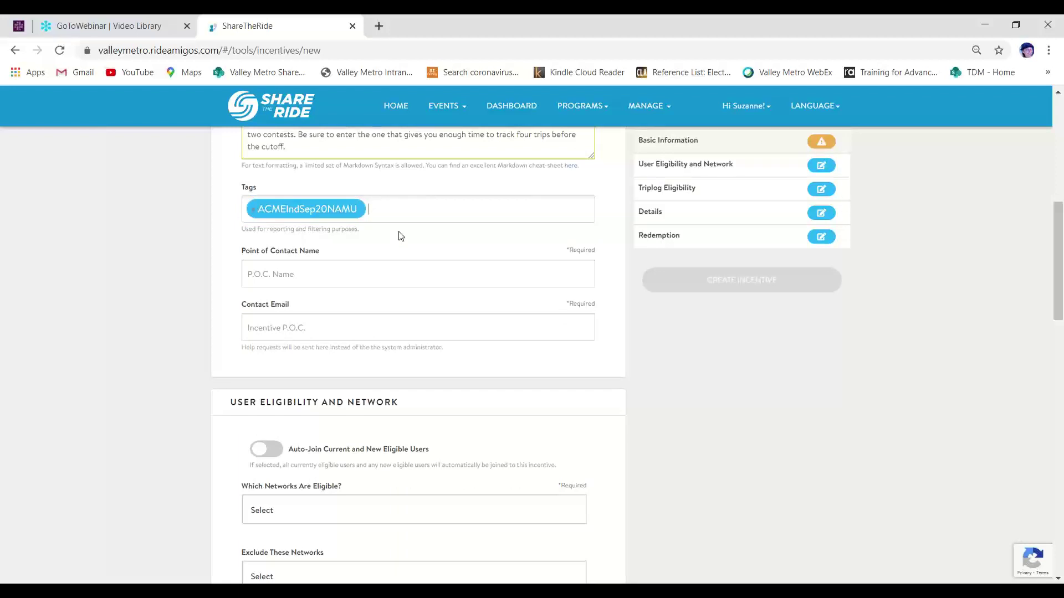
type("ACME")
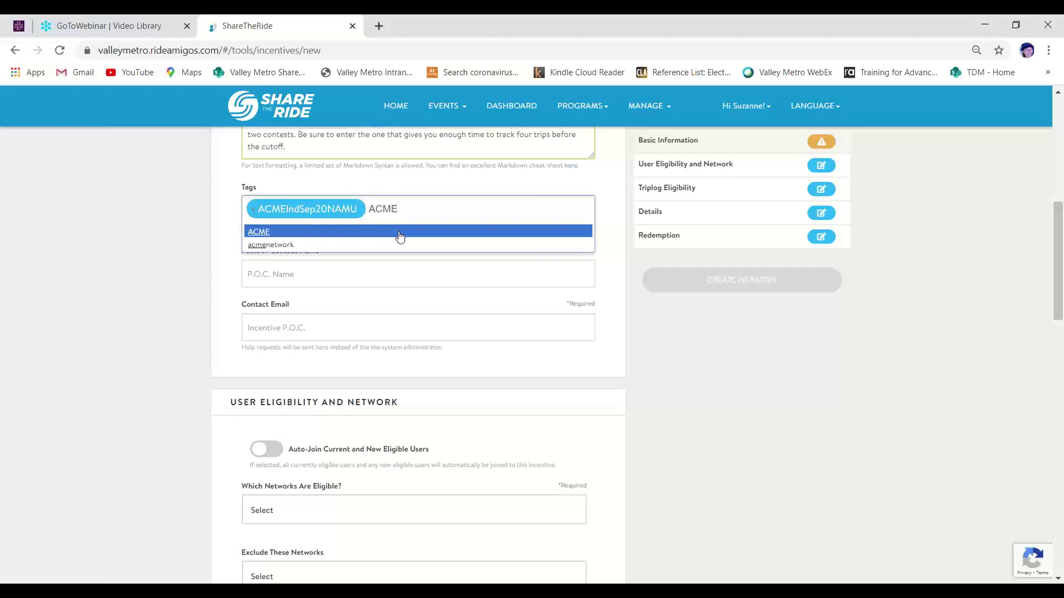
left_click(400, 237)
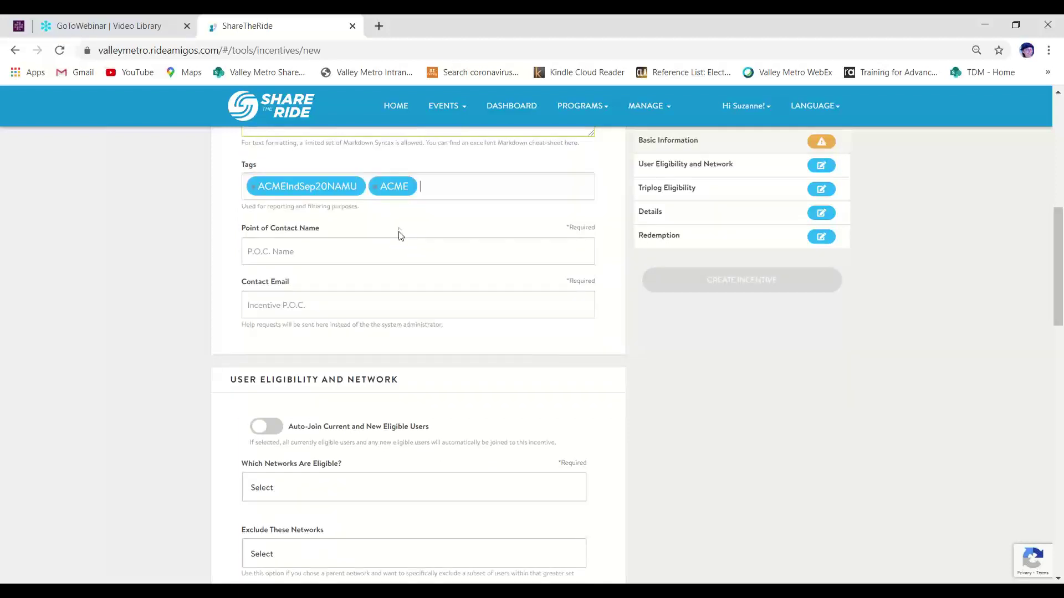
left_click(375, 188)
Fill in the point-of-contact name and contact e-mail from saved suggestions
left_click(361, 259)
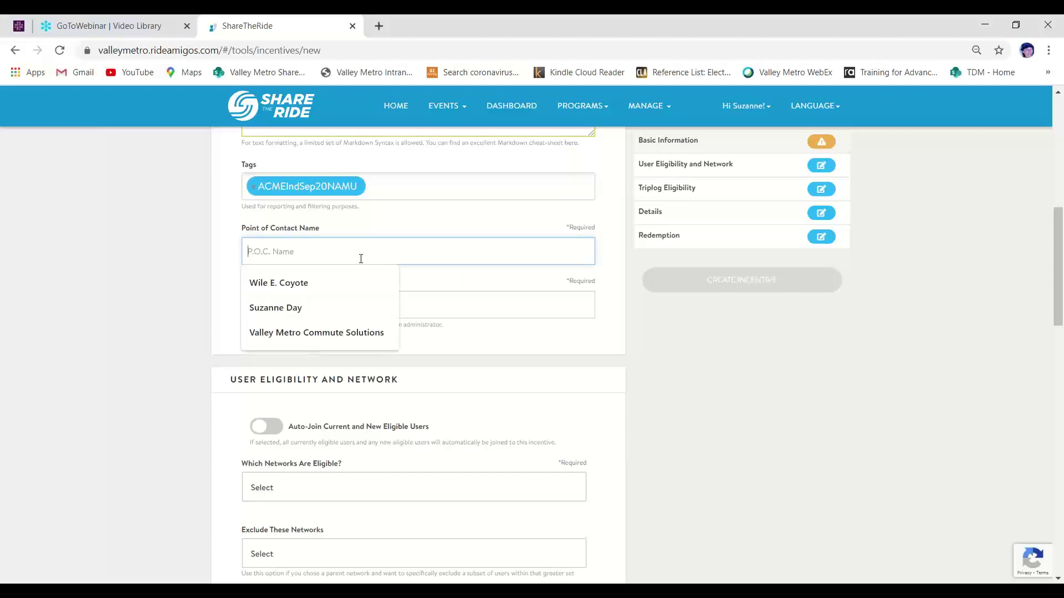
left_click(360, 282)
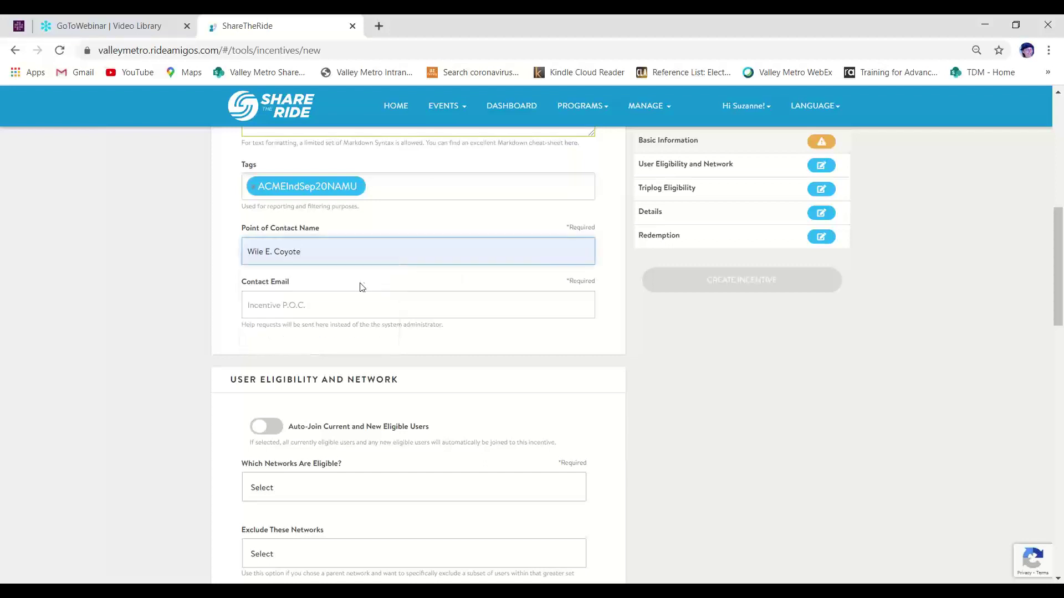
left_click(365, 303)
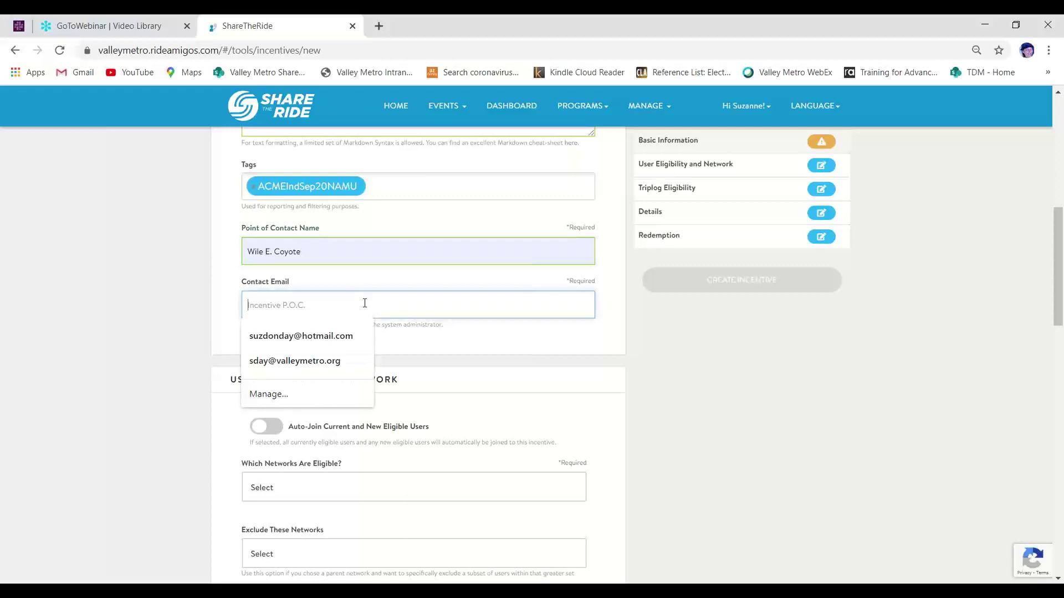
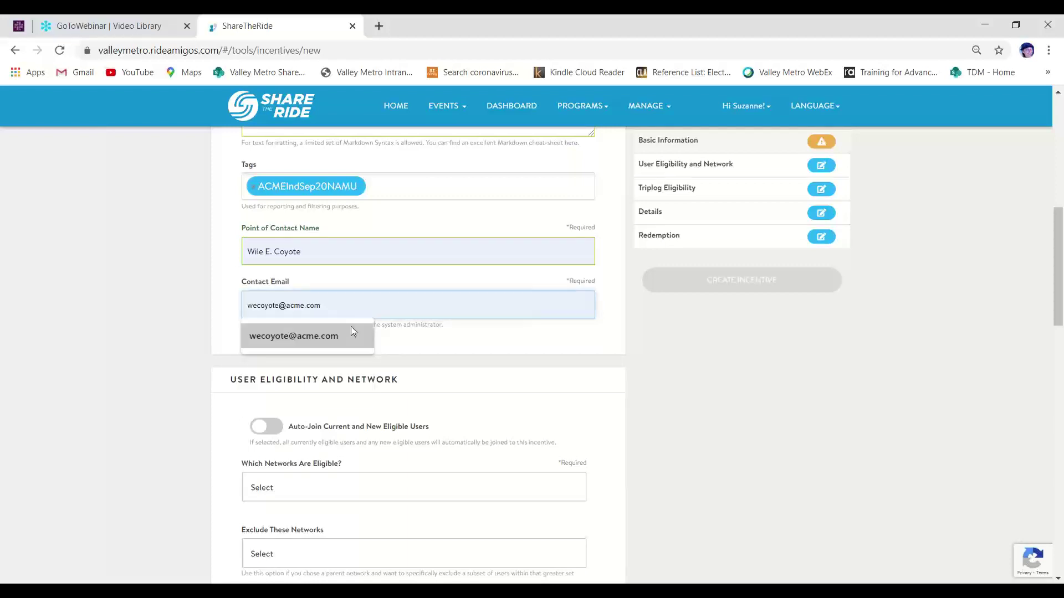
left_click(350, 334)
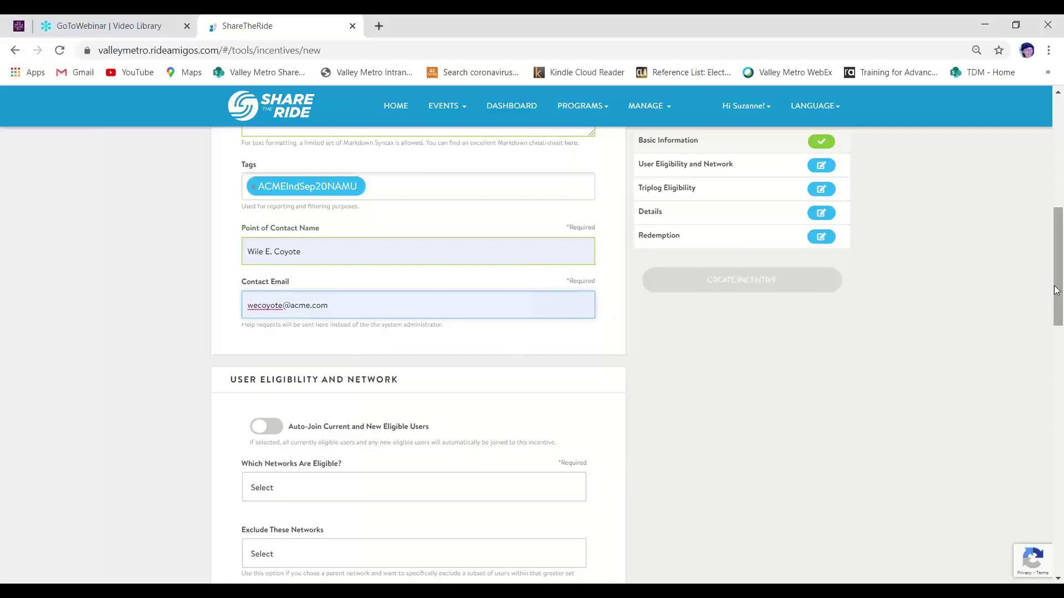
Turn on Auto-Join and make ACME Industries the eligible network
scroll(1060, 292, "down", 4)
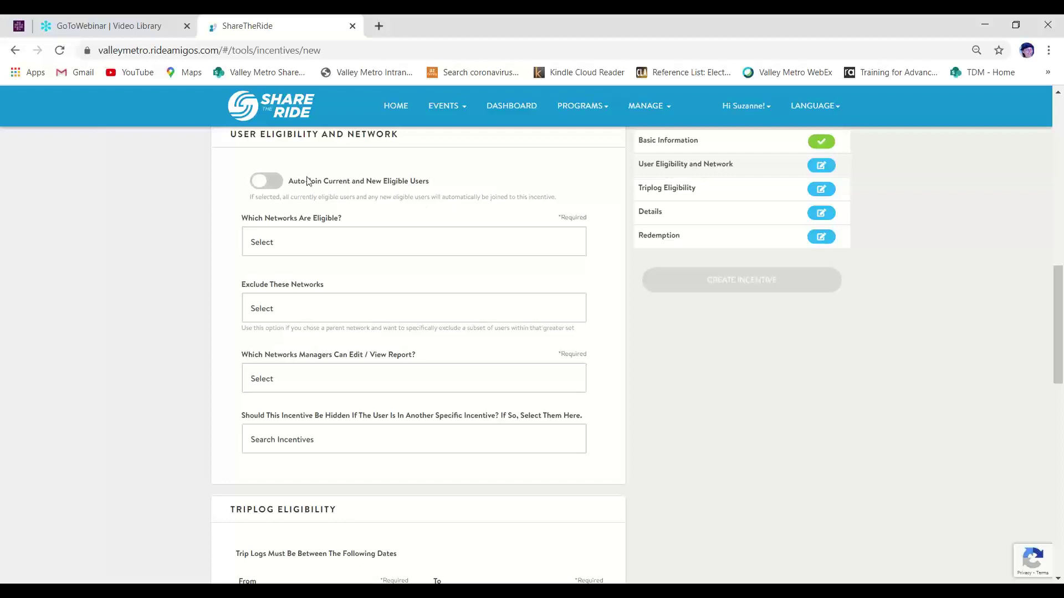
left_click(279, 184)
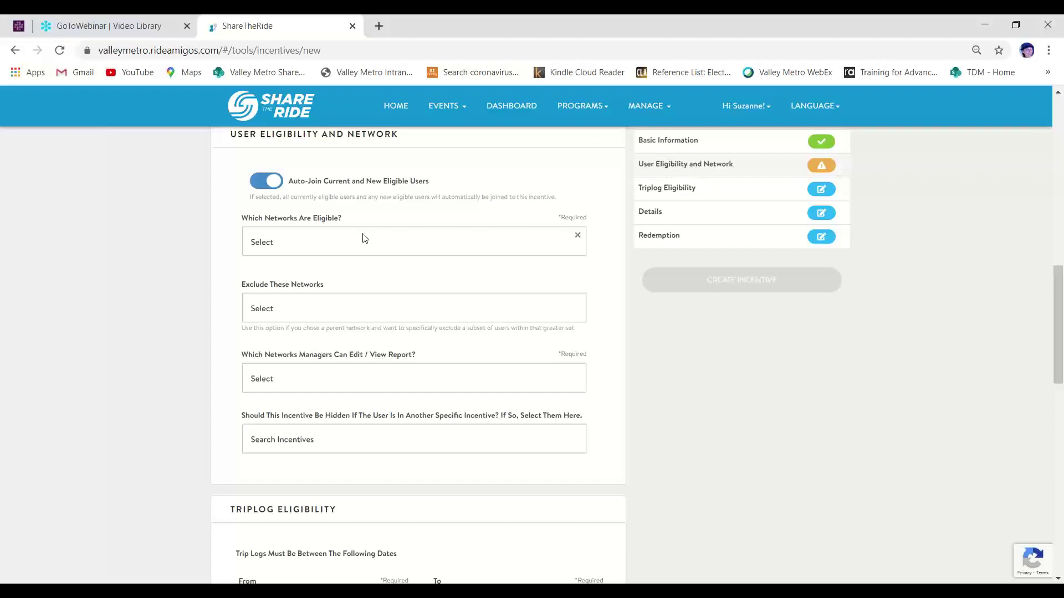
left_click(364, 238)
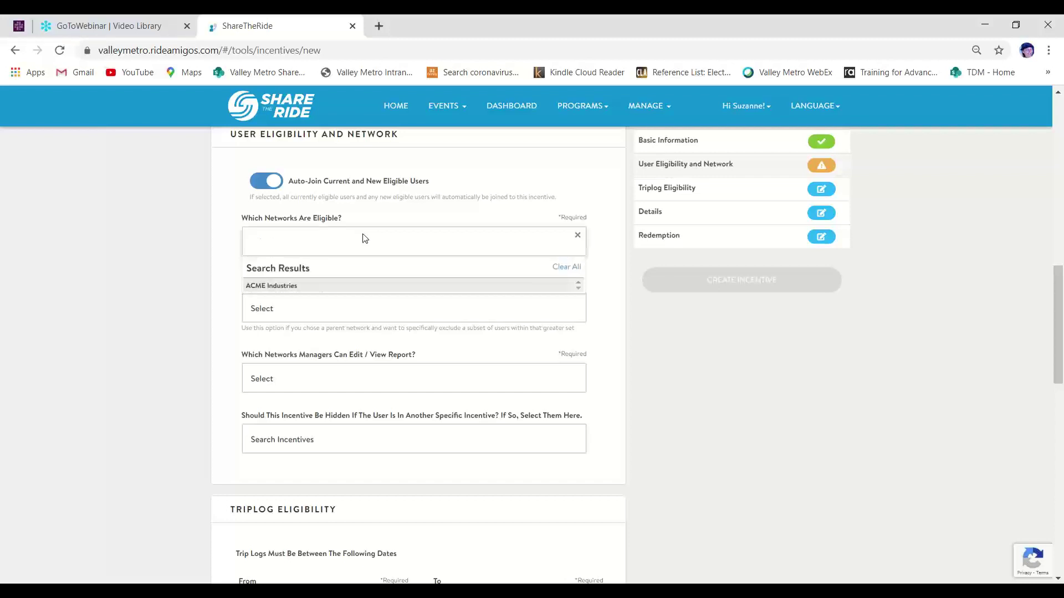
left_click(363, 287)
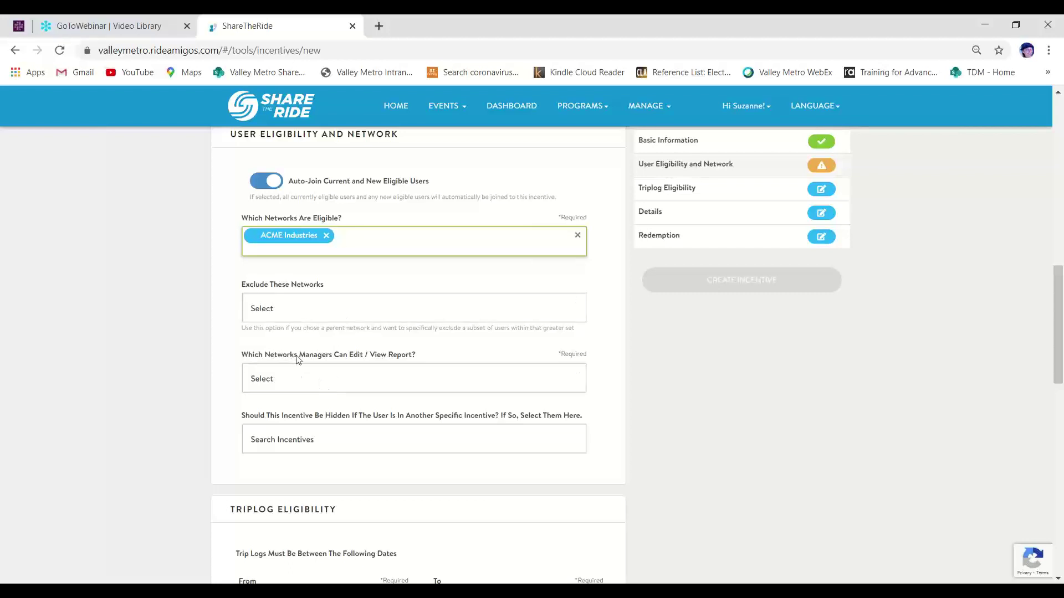
Let ACME Industries manage the incentive and hide it from ACME August 2020 New AMU Incentive members
left_click(385, 376)
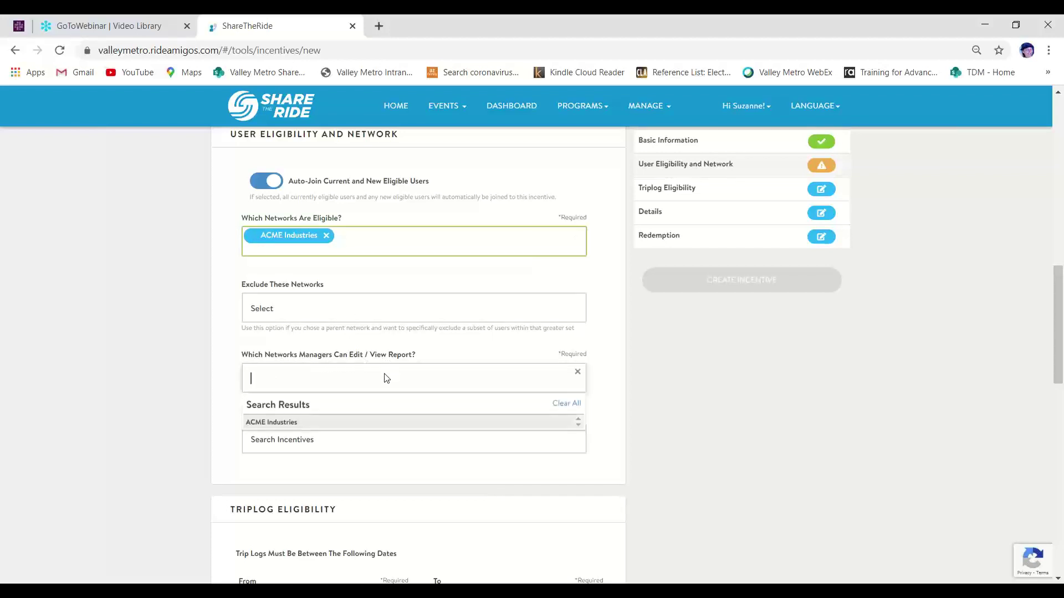
left_click(376, 424)
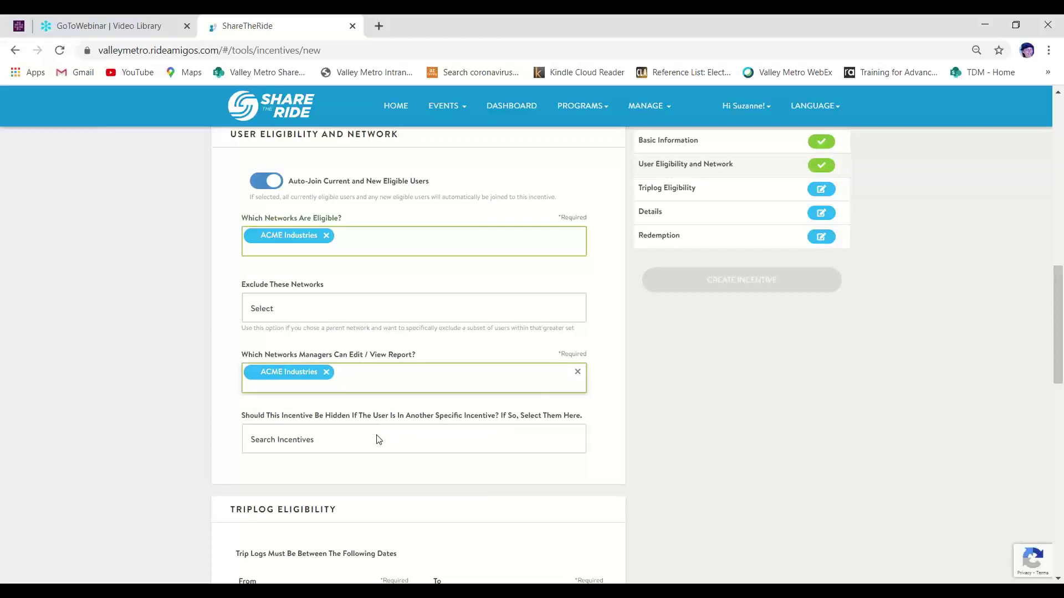
left_click(378, 440)
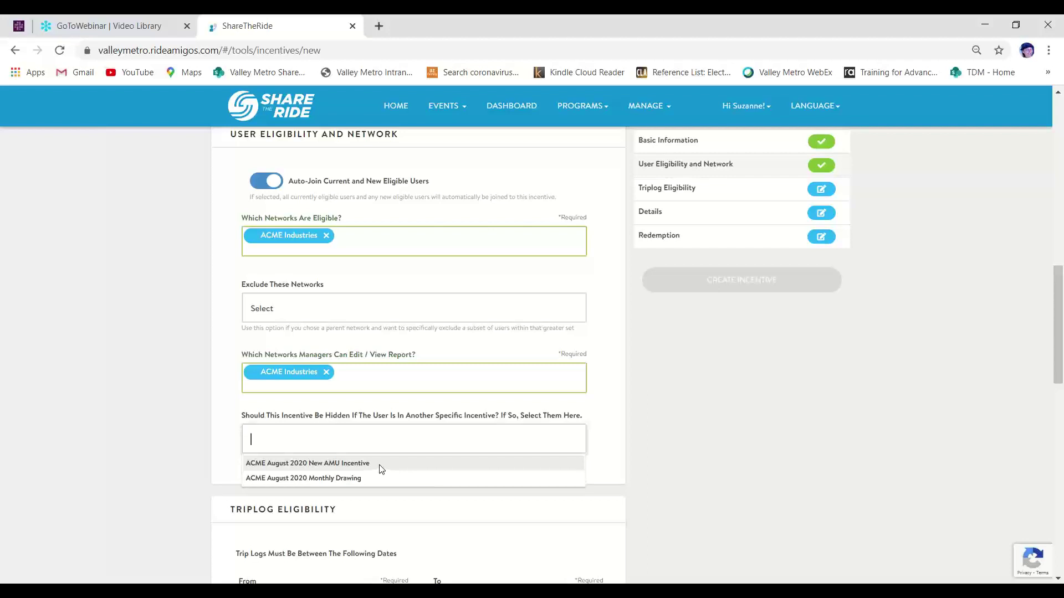
left_click(381, 465)
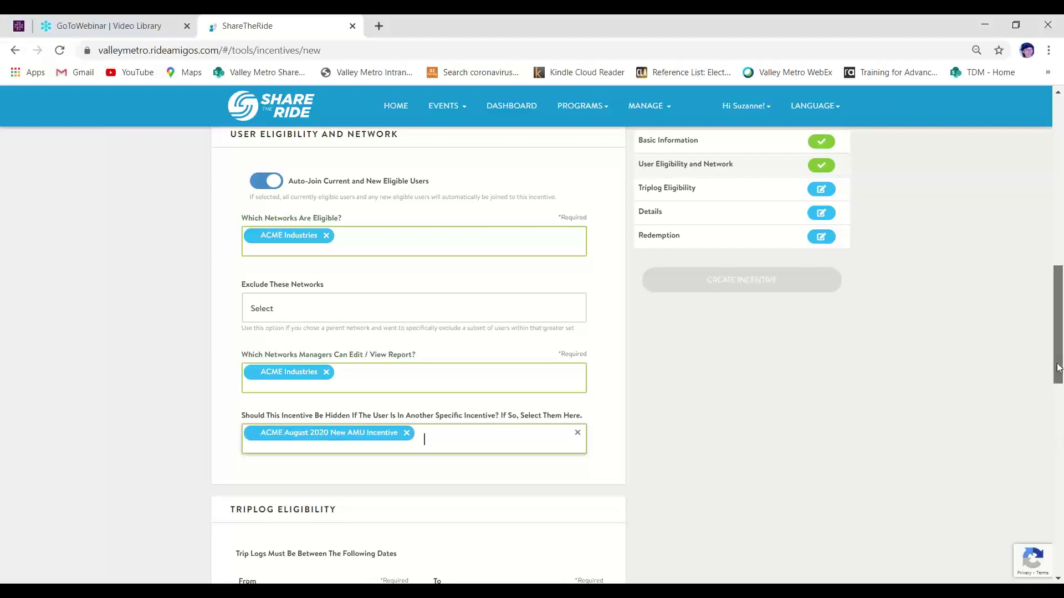
left_click_drag(1057, 367, 1051, 447)
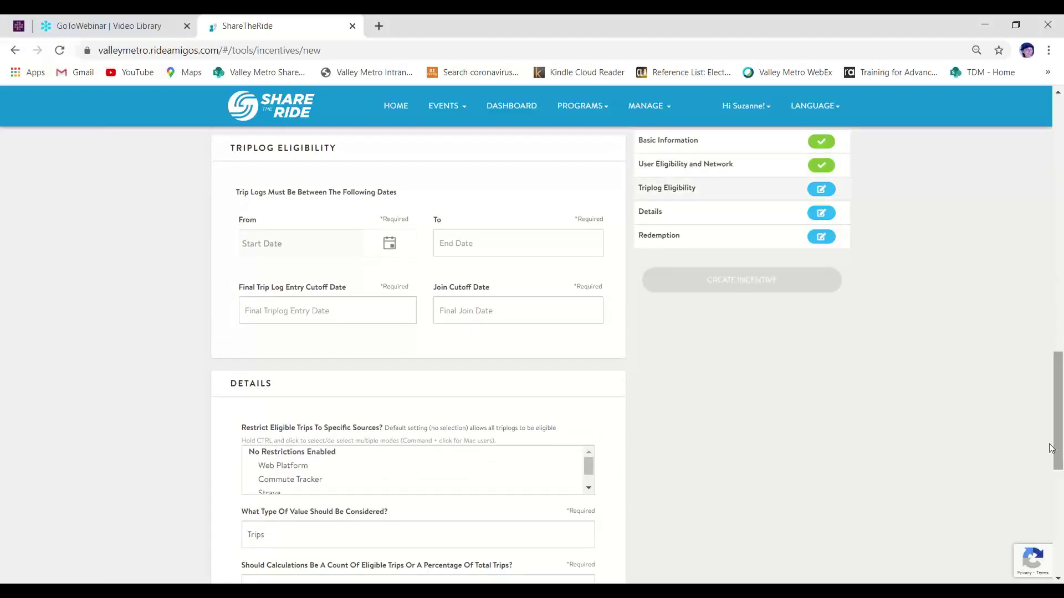
Set the trip log period from 9/1/2020 to 9/30/2020
left_click(391, 244)
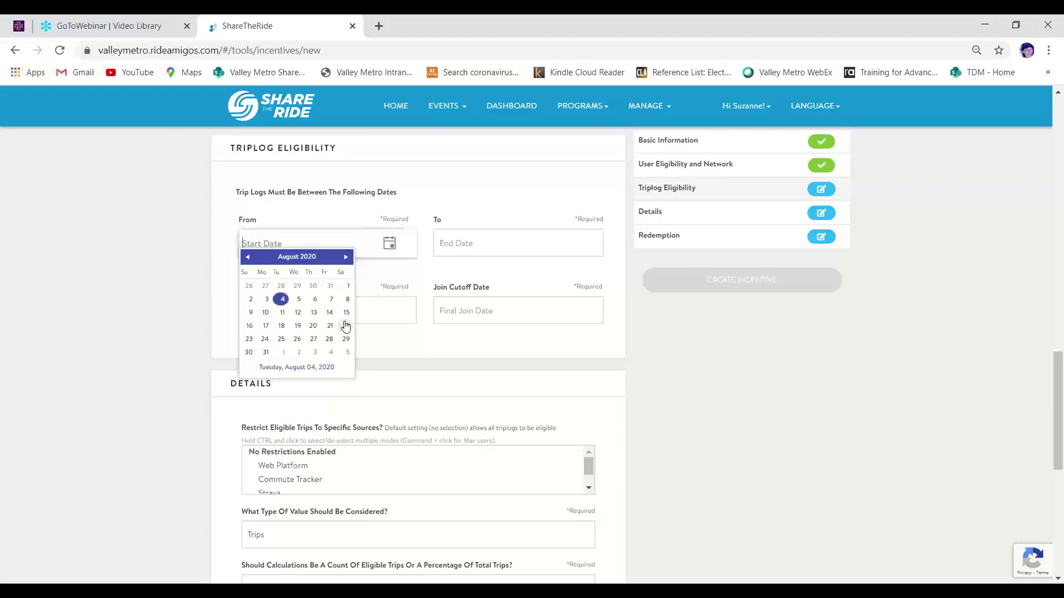
left_click(283, 355)
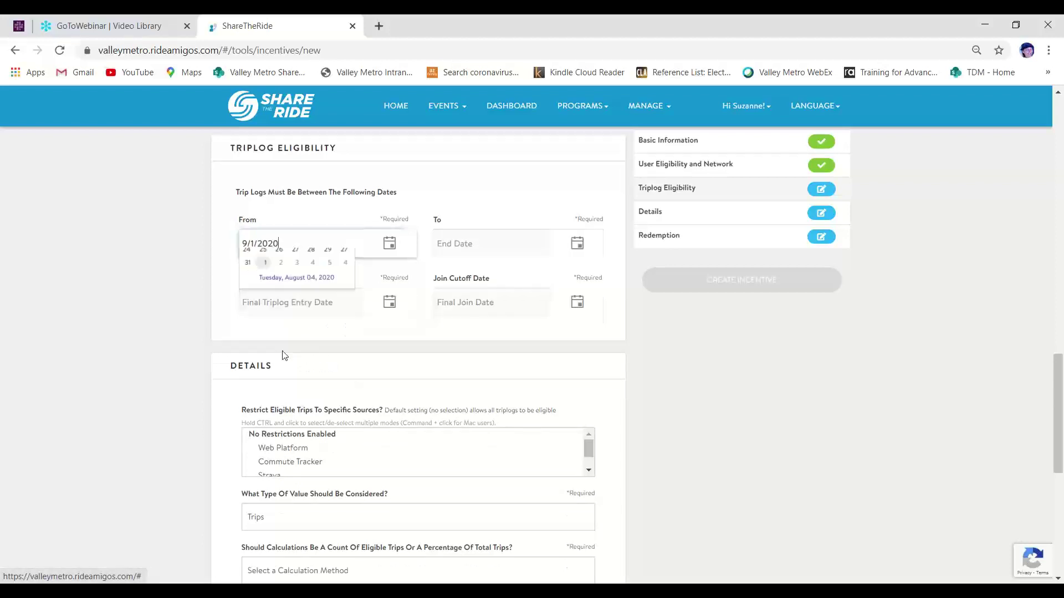
left_click(578, 244)
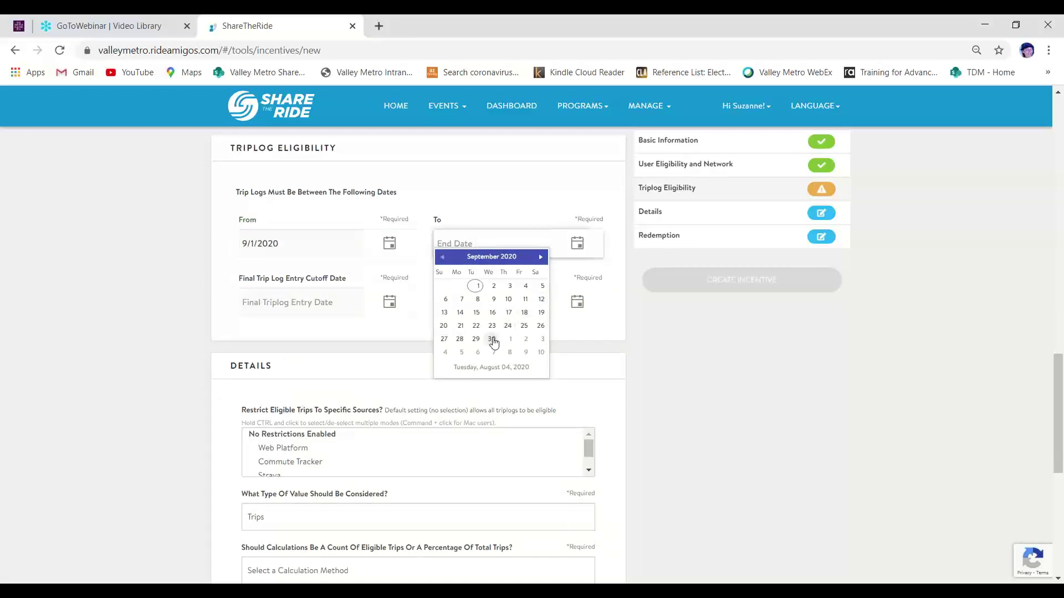
left_click(492, 340)
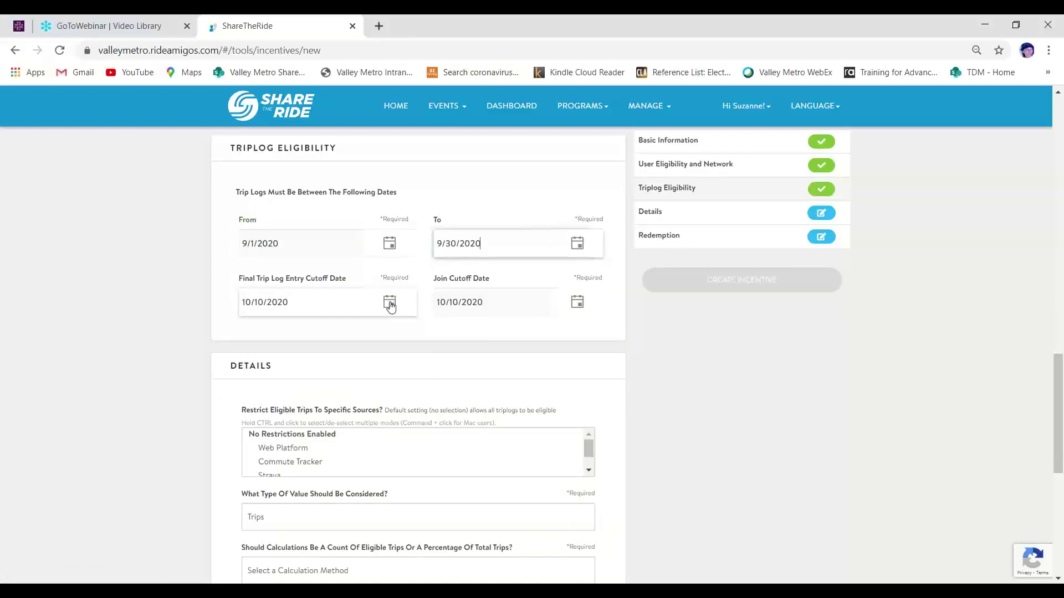
Set both the final trip log entry cutoff and join cutoff to 10/6/2020
left_click(389, 303)
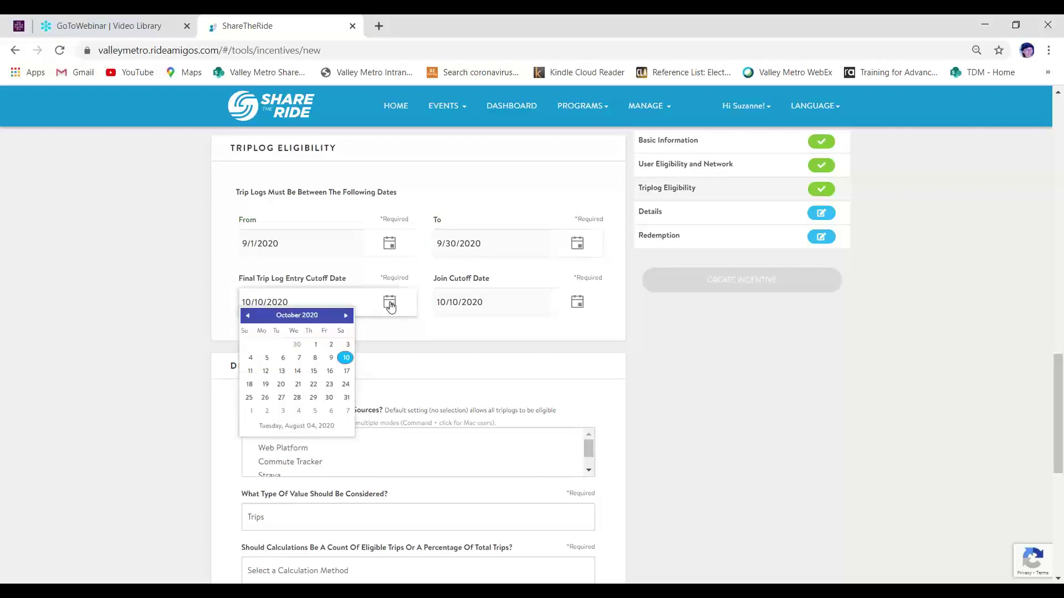
left_click(282, 359)
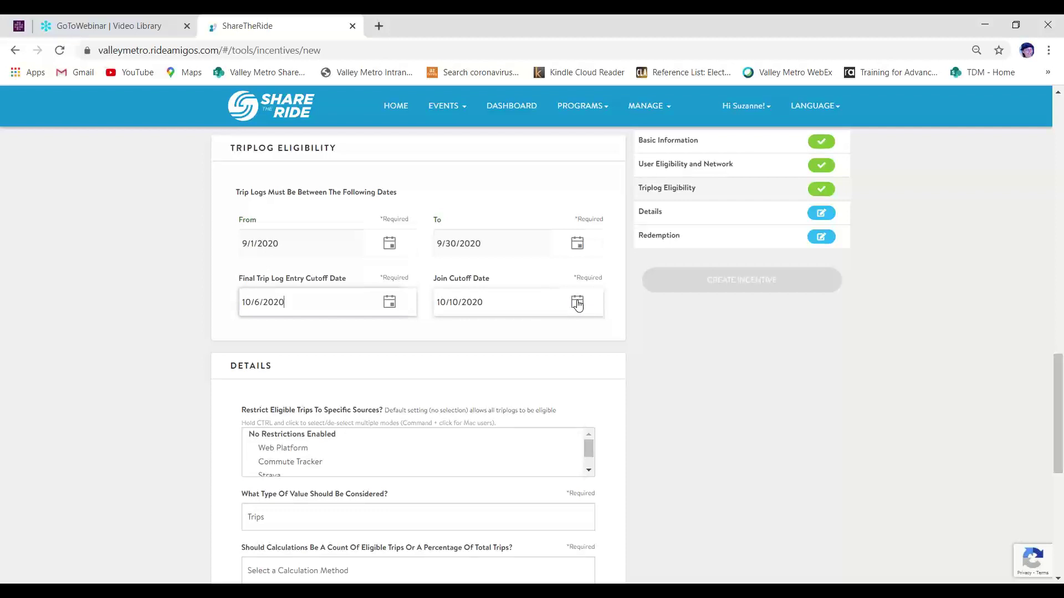
left_click(578, 303)
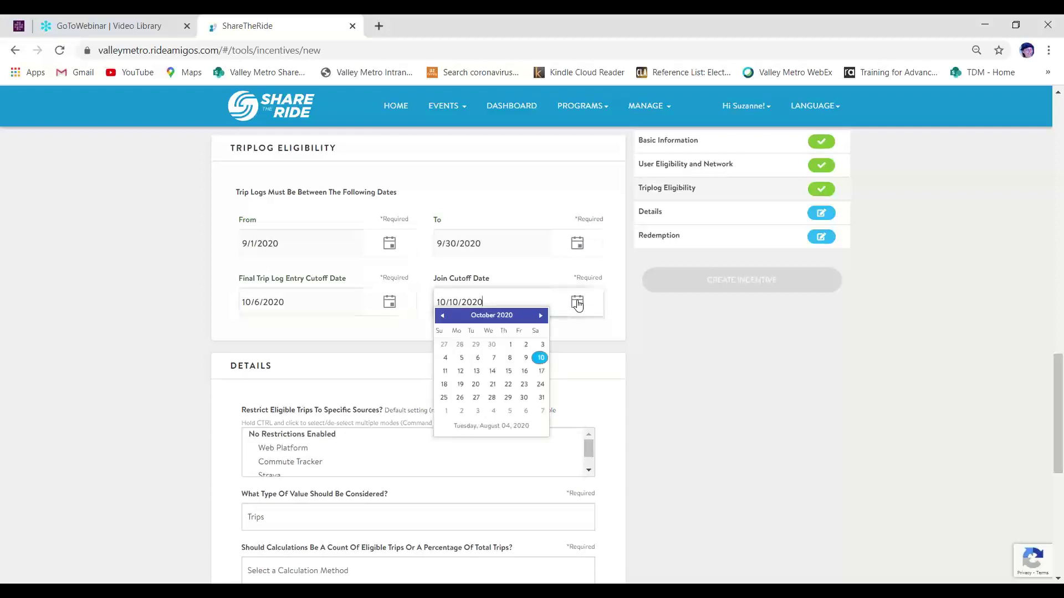
left_click(478, 359)
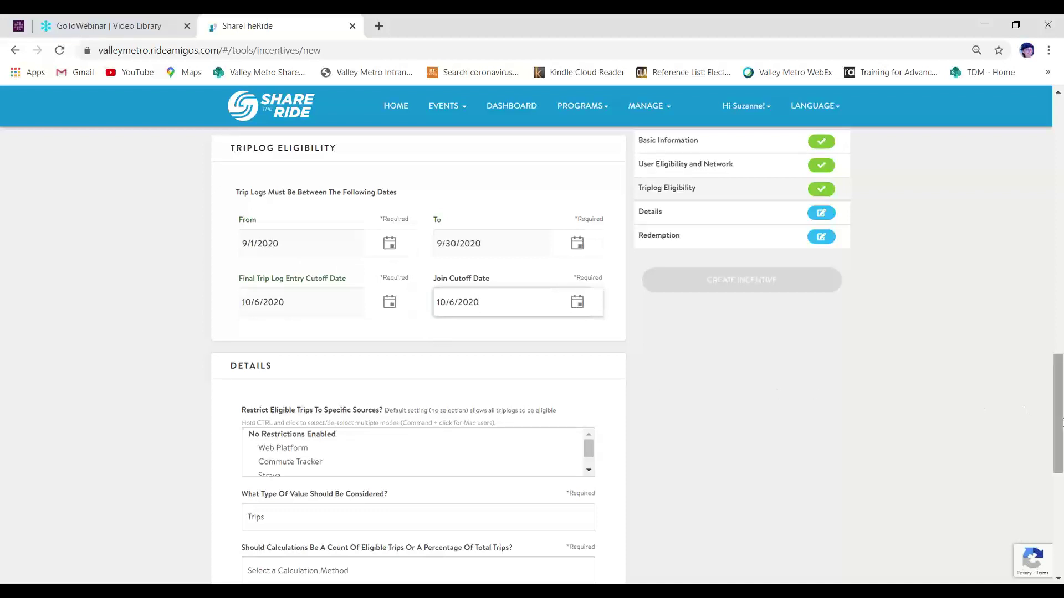
Set value type to Days and calculation method to Count, requiring 4 eligible days
scroll(1061, 424, "down", 4)
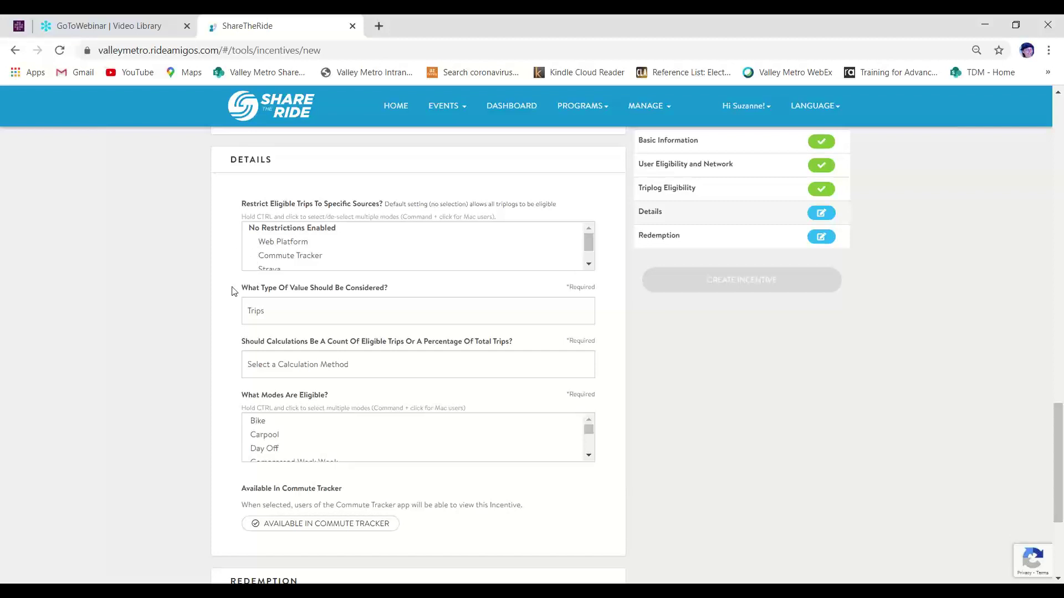
left_click(314, 316)
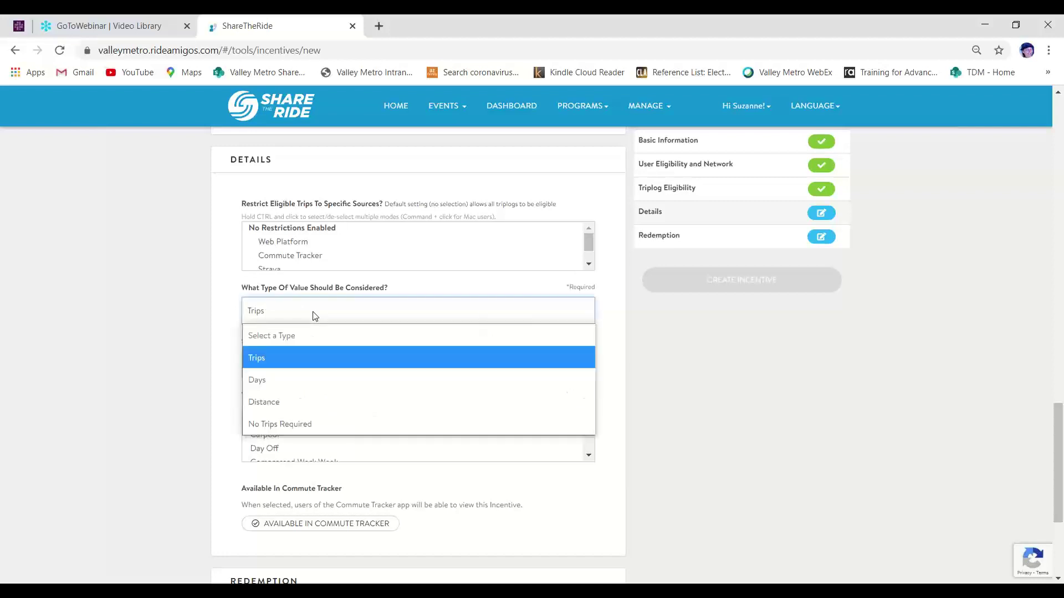
left_click(313, 384)
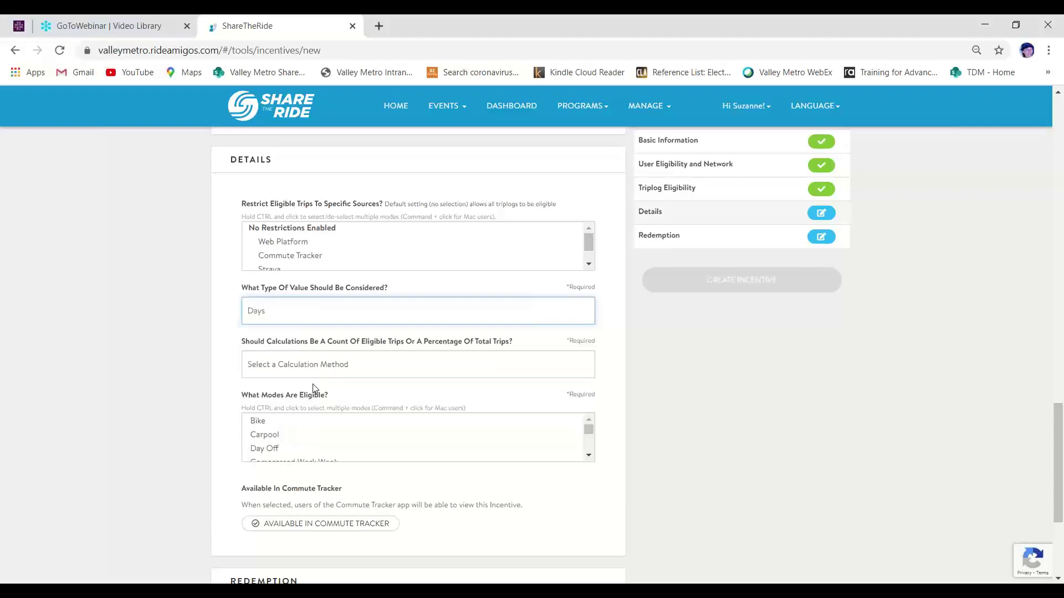
left_click(412, 372)
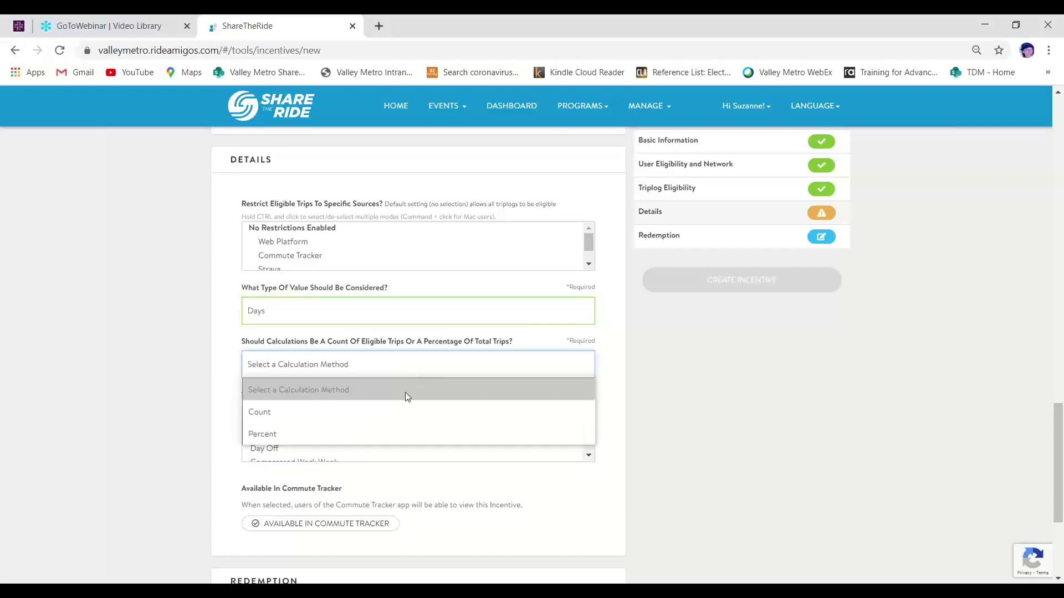
left_click(399, 411)
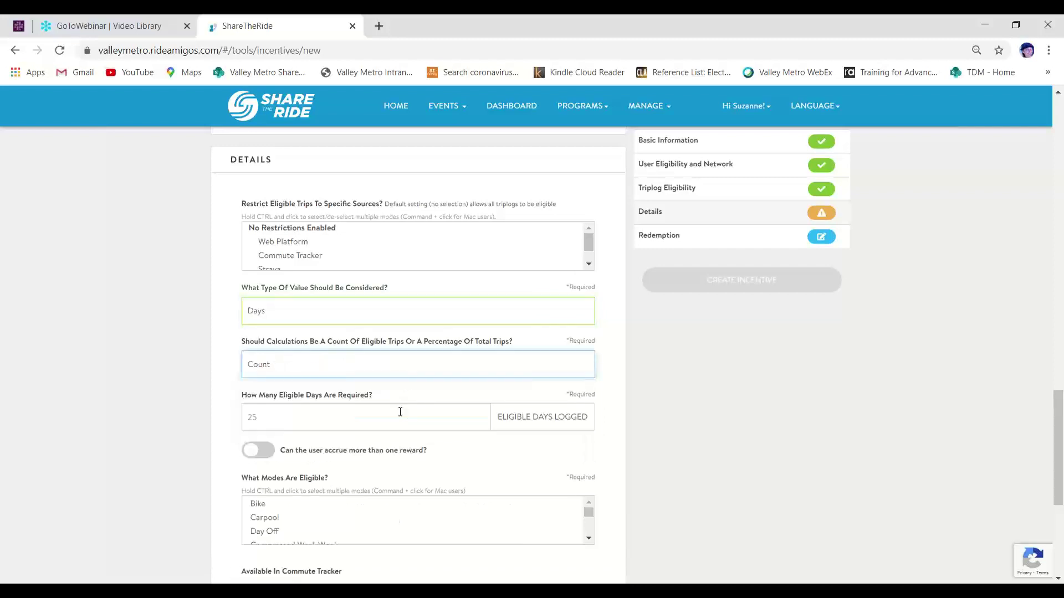
left_click(381, 414)
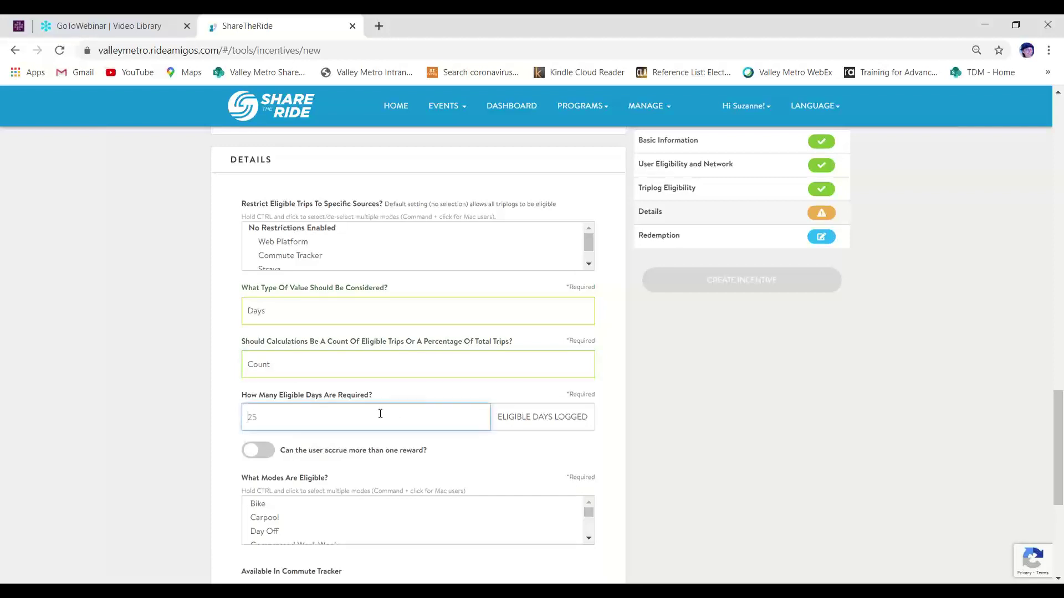
type("4")
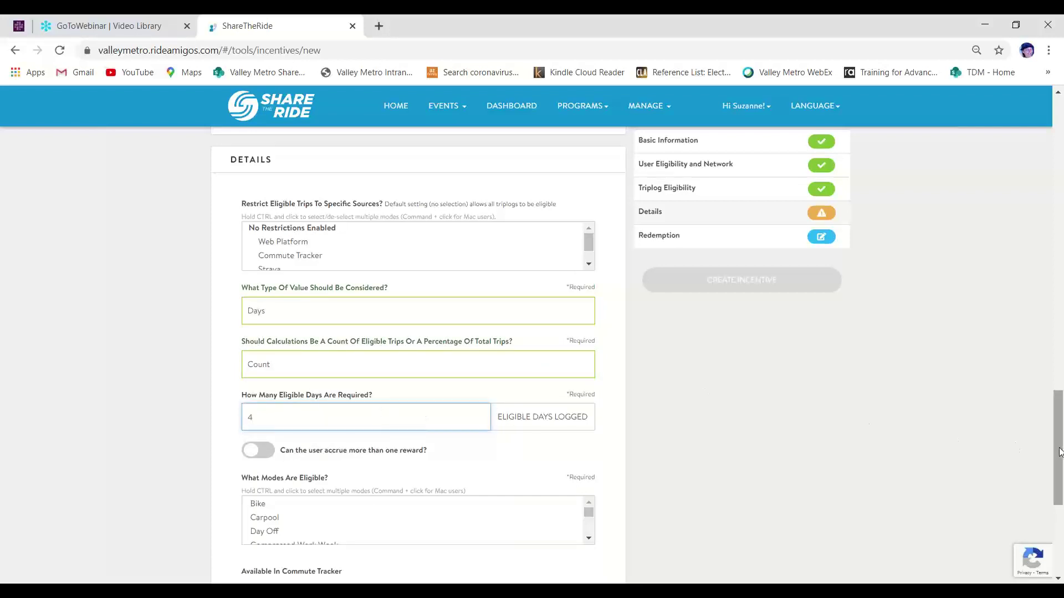
left_click_drag(1059, 452, 1058, 510)
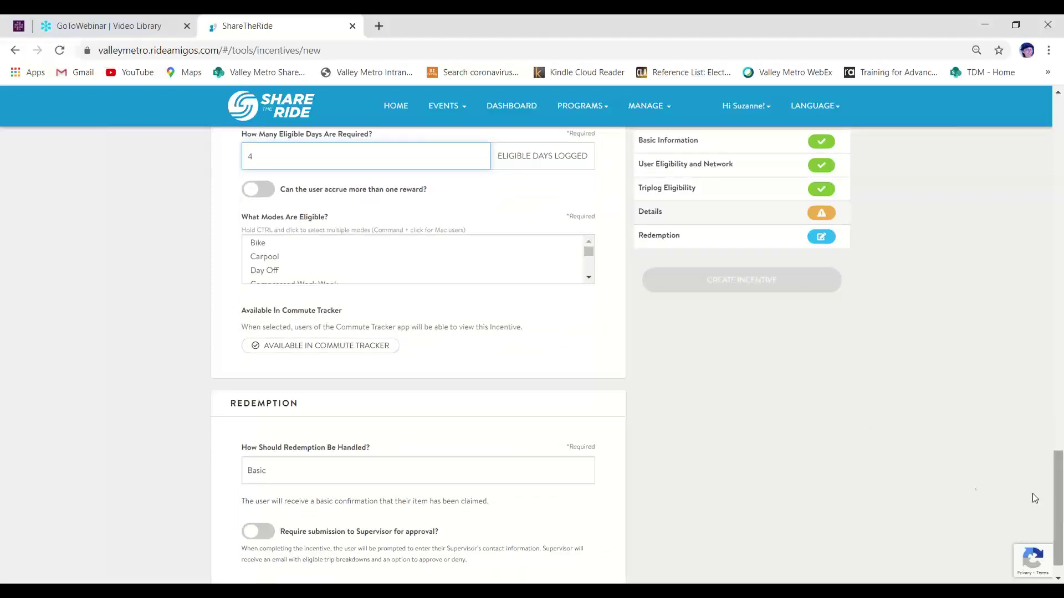
Leave multiple rewards off and select Bike, Carpool and Compressed Work Week as eligible modes
left_click(270, 199)
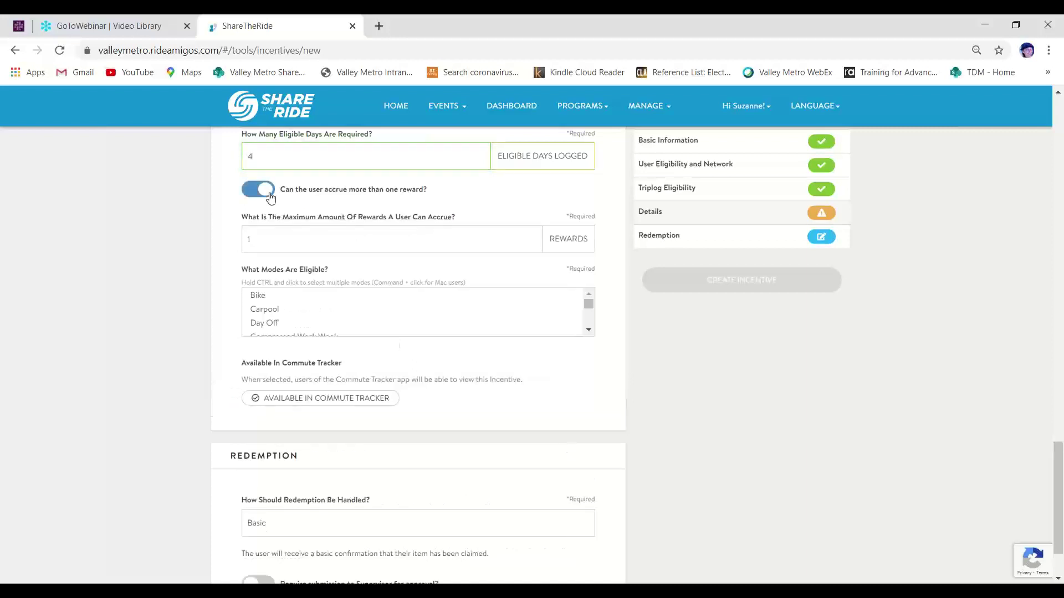
left_click(251, 194)
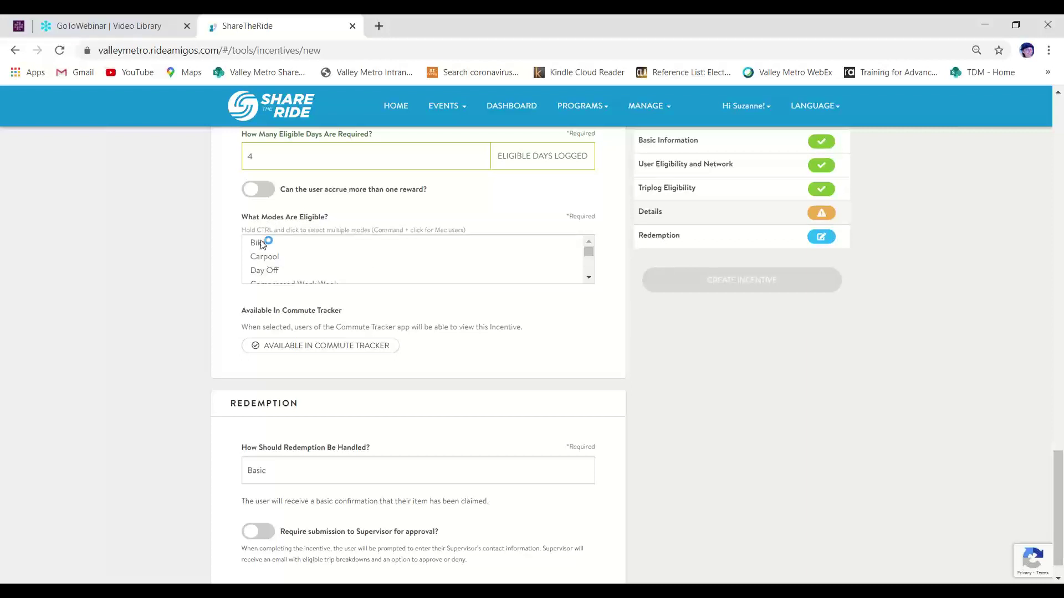
left_click(263, 245)
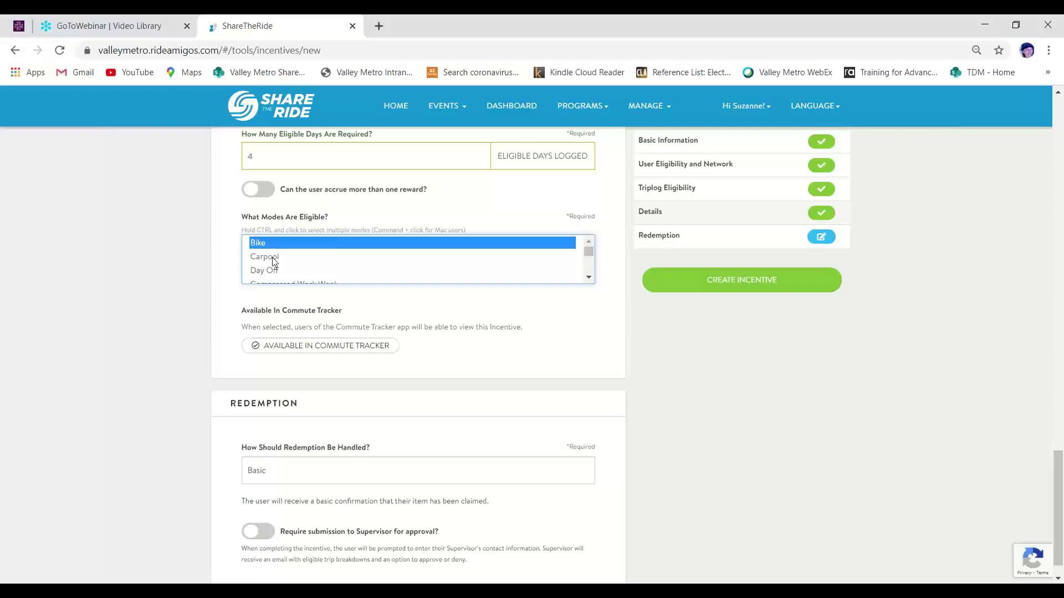
left_click(271, 257, "ctrl")
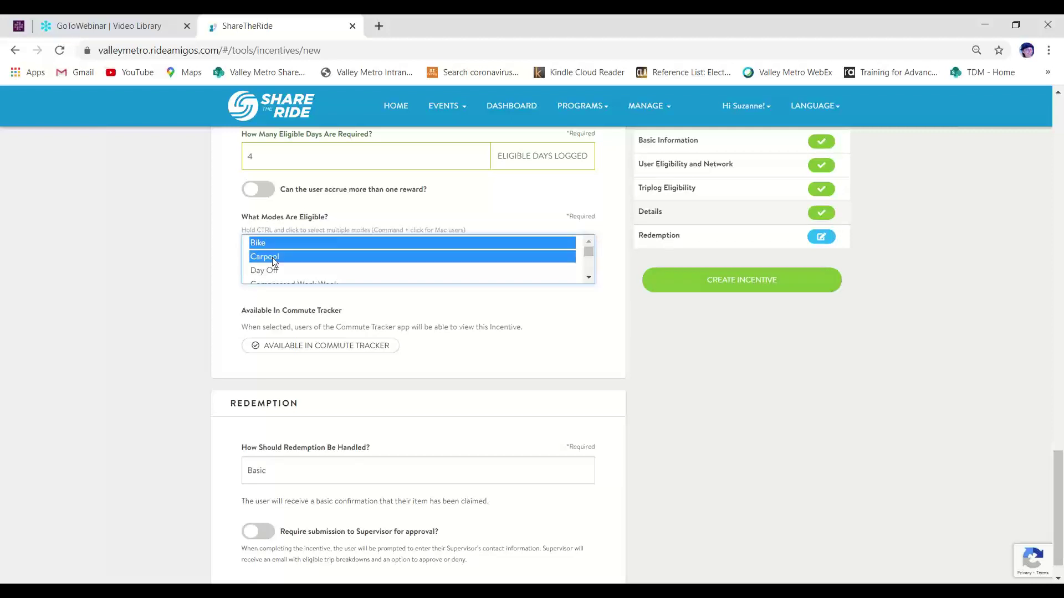
left_click(589, 279)
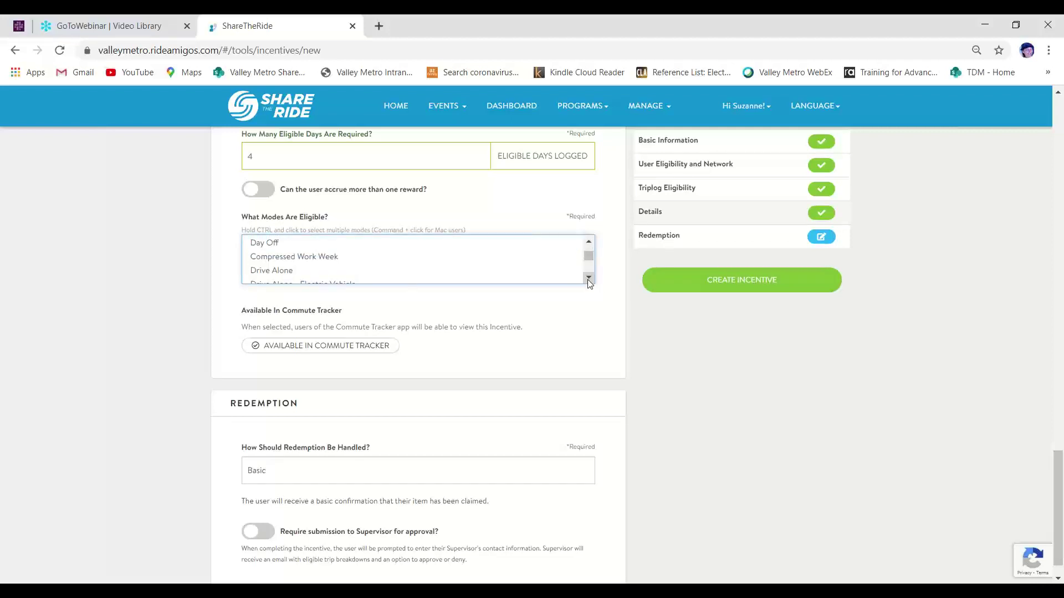
left_click(334, 258, "ctrl")
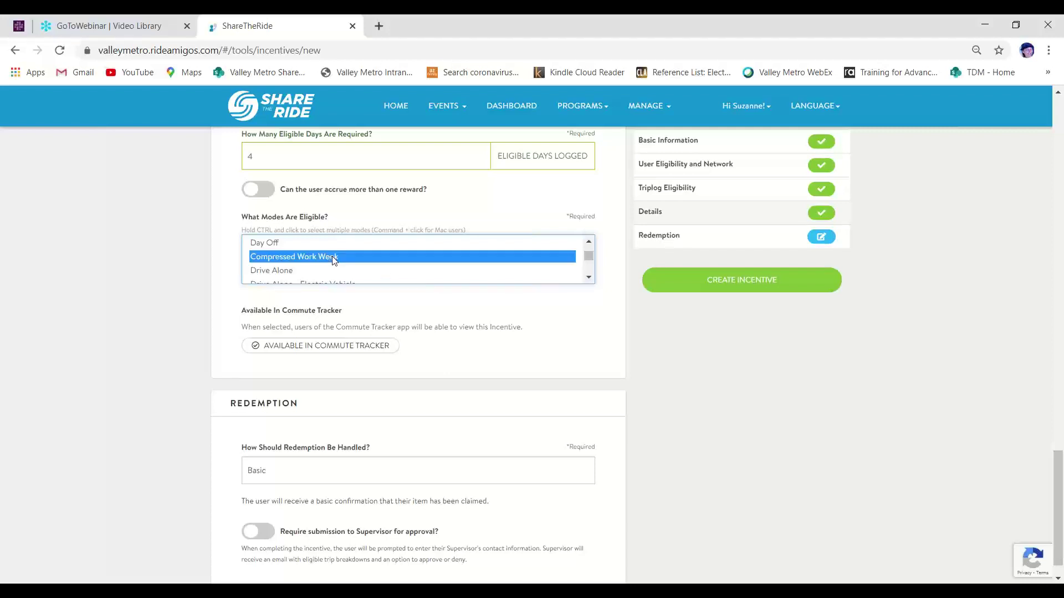
left_click(590, 279)
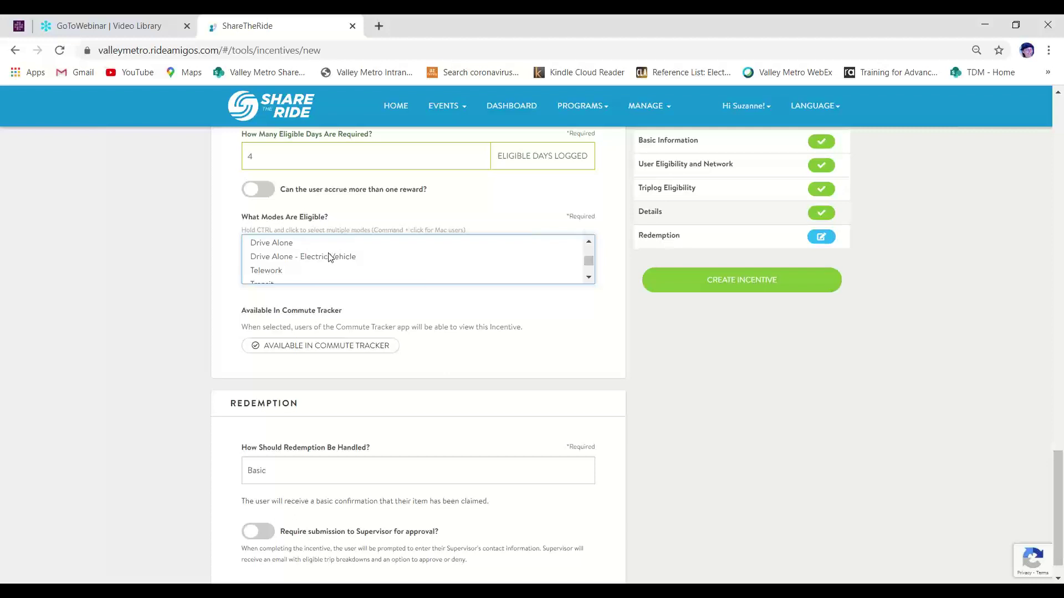
Add Telework, Transit, Vanpool and Walk to the eligible modes
left_click(272, 270)
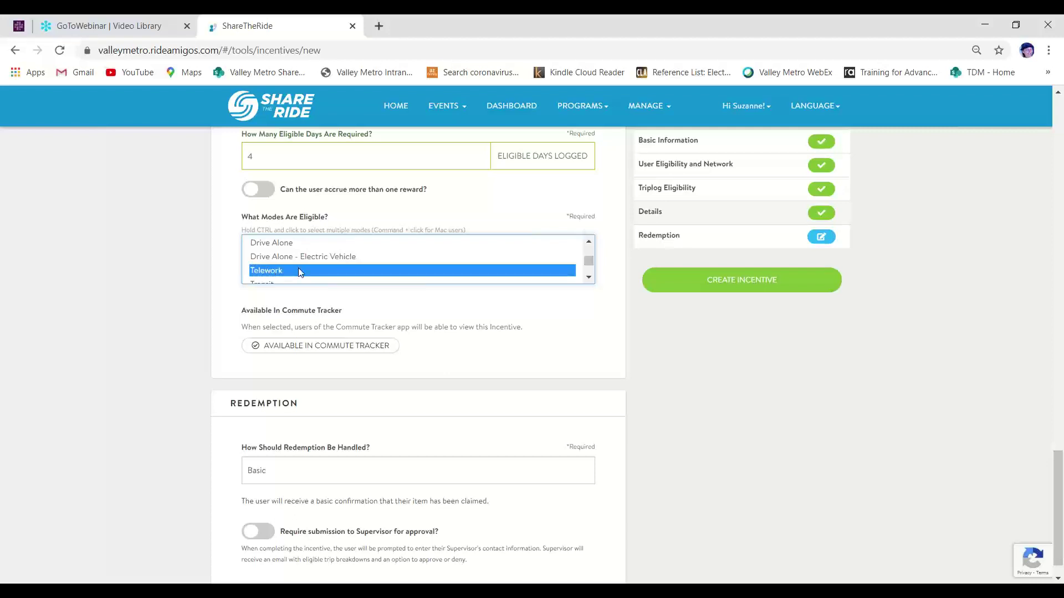
left_click(589, 279)
left_click(589, 278)
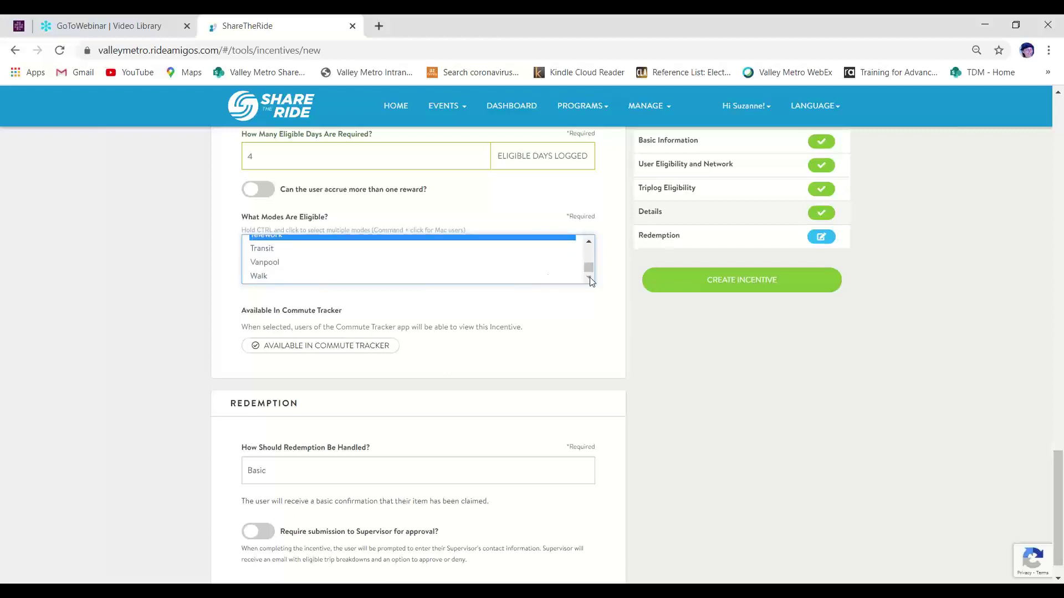
left_click(253, 248, "ctrl")
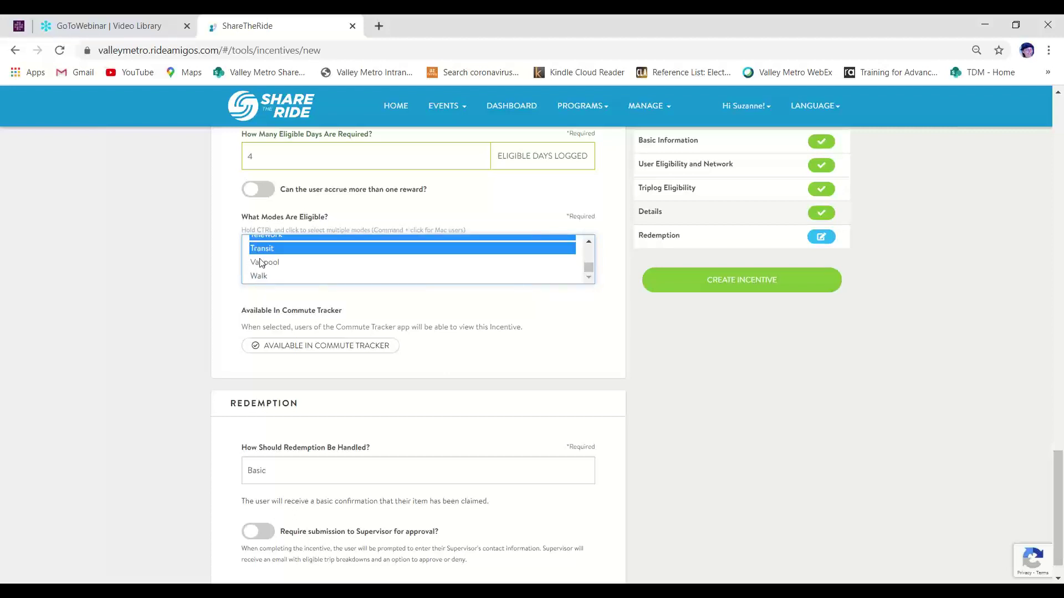
left_click(261, 262, "ctrl")
left_click(260, 276, "ctrl")
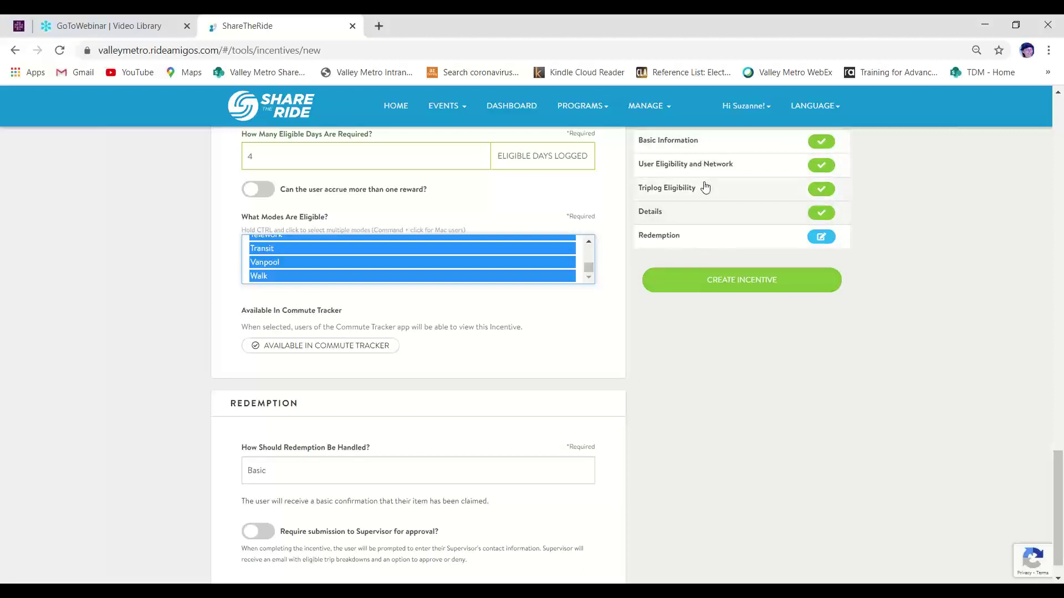
Create the incentive, dismiss the 'Incentive Created' notice, and go to the dashboard
left_click(705, 281)
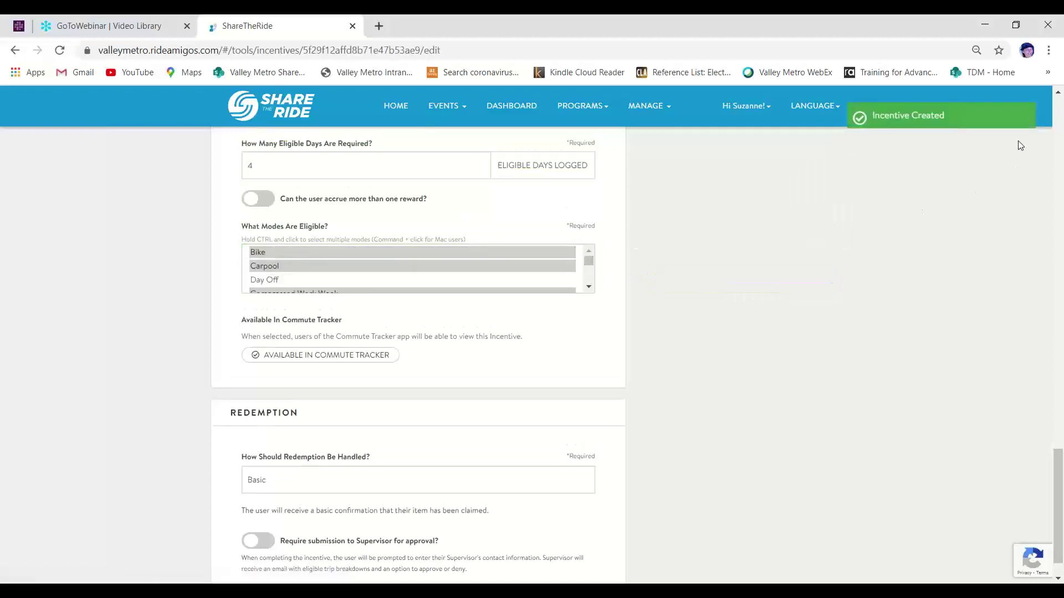
left_click(993, 112)
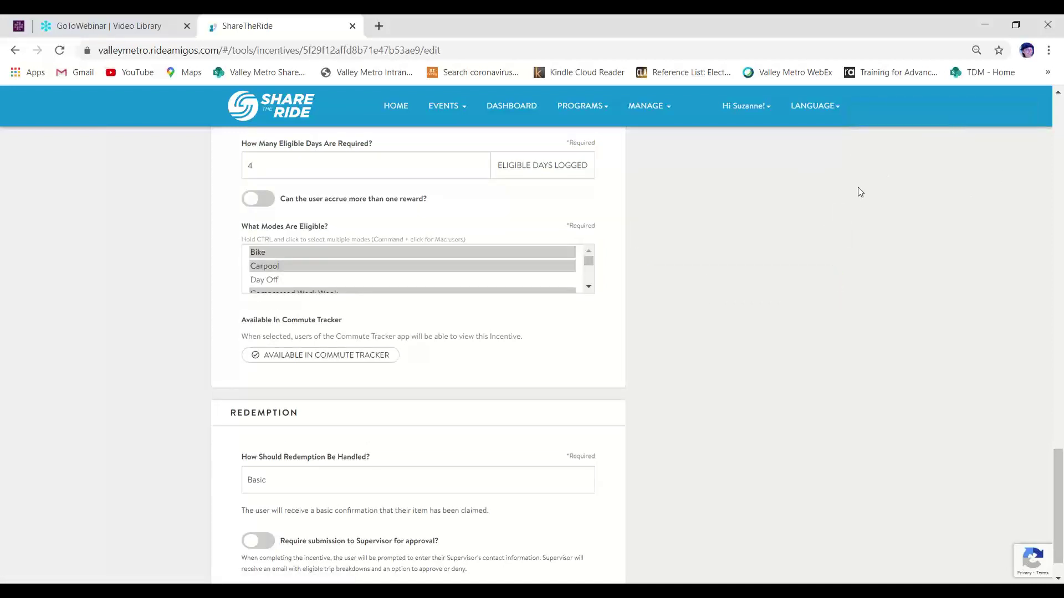
left_click(523, 109)
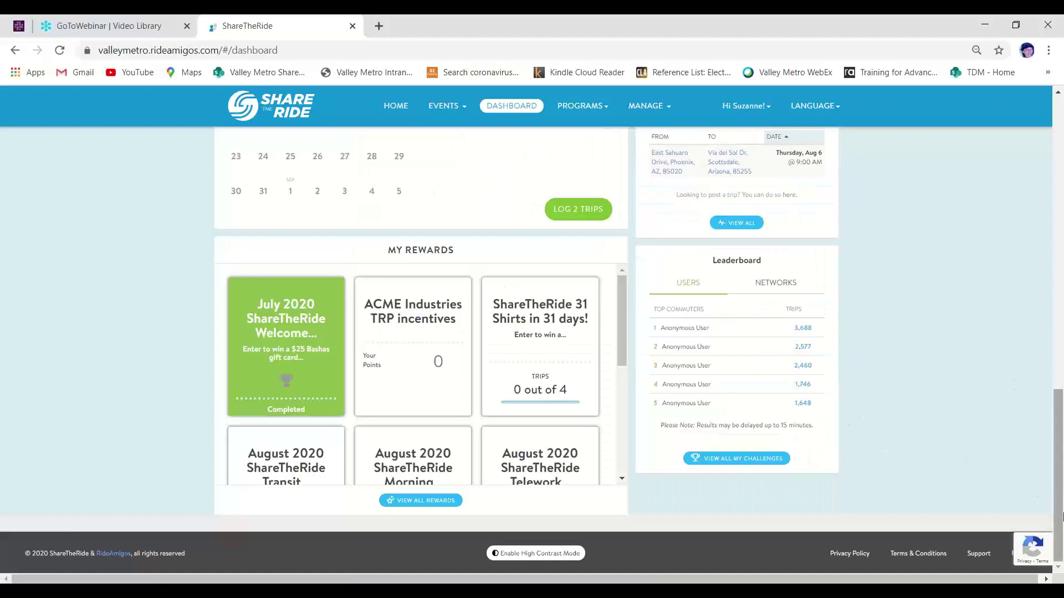
Scroll the dashboard's My Rewards panel down to the ACME Sep 2020 New AMU card showing 0 out of 4 days
left_click_drag(1058, 513, 1058, 514)
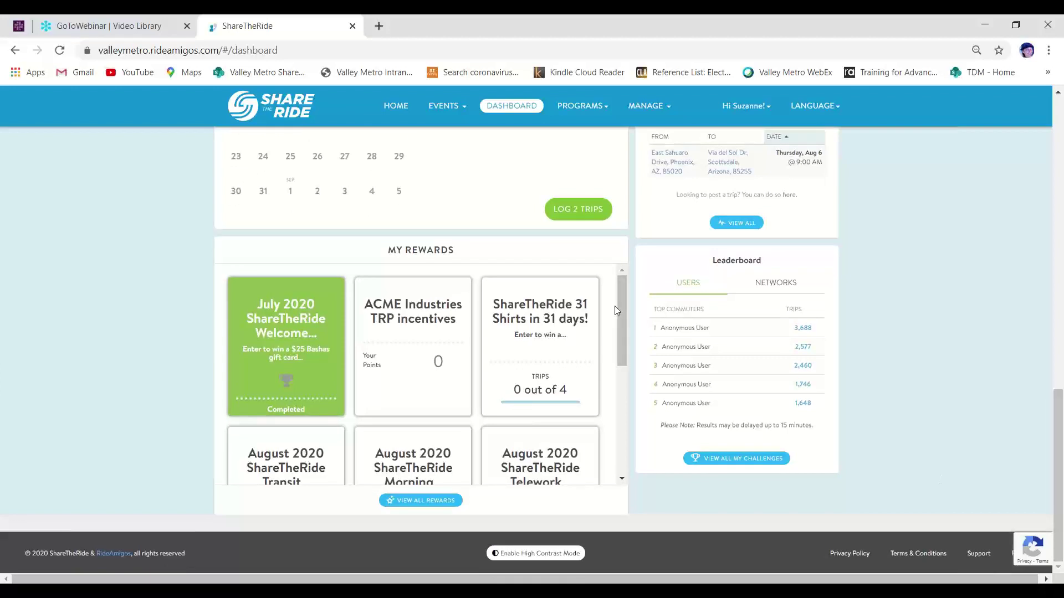
scroll(628, 316, "down", 1)
scroll(630, 321, "up", 1)
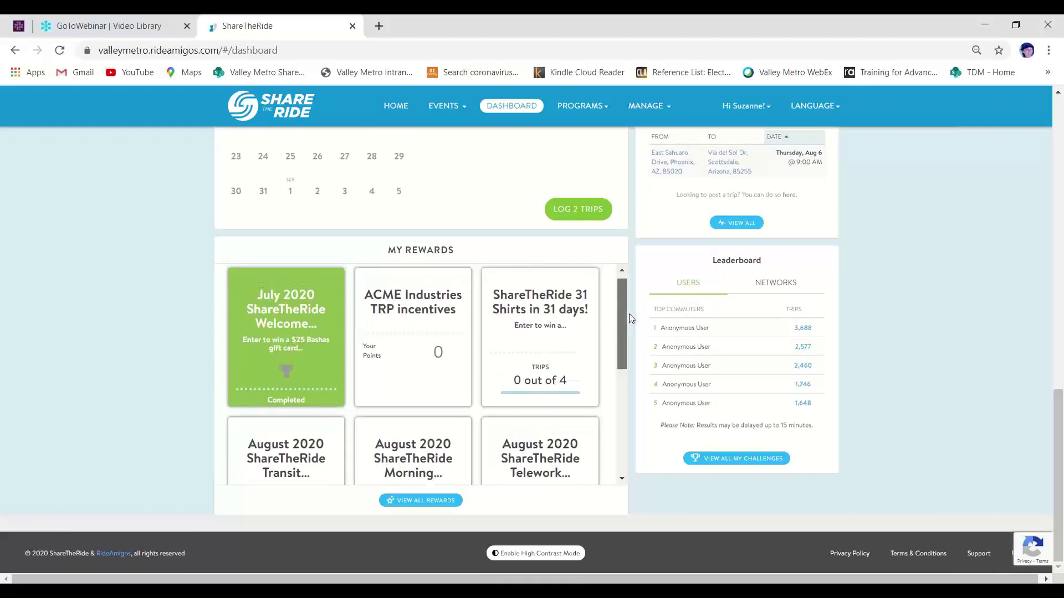
left_click_drag(630, 320, 636, 345)
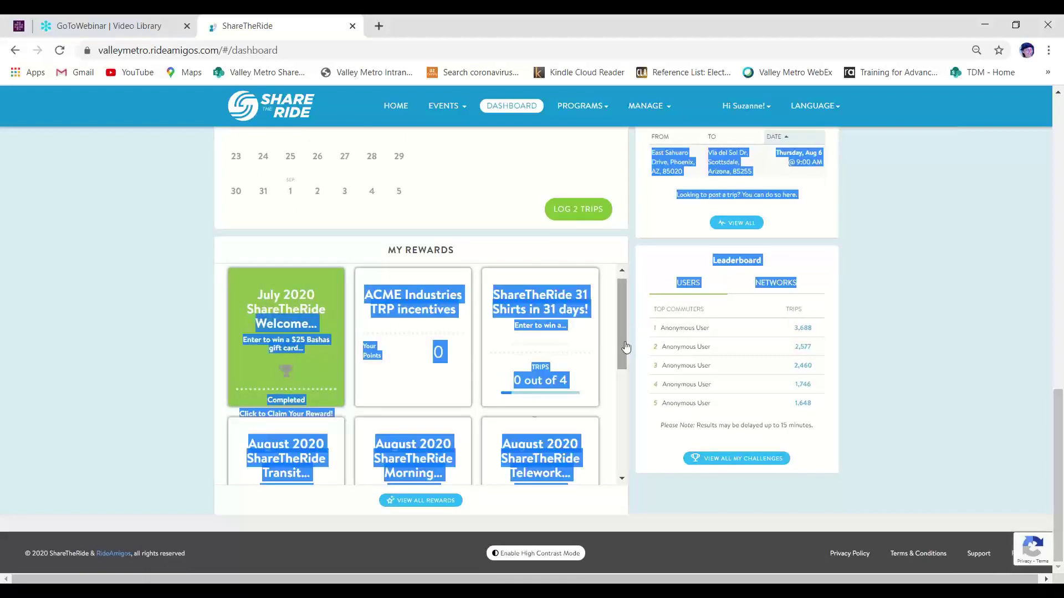
left_click(497, 454)
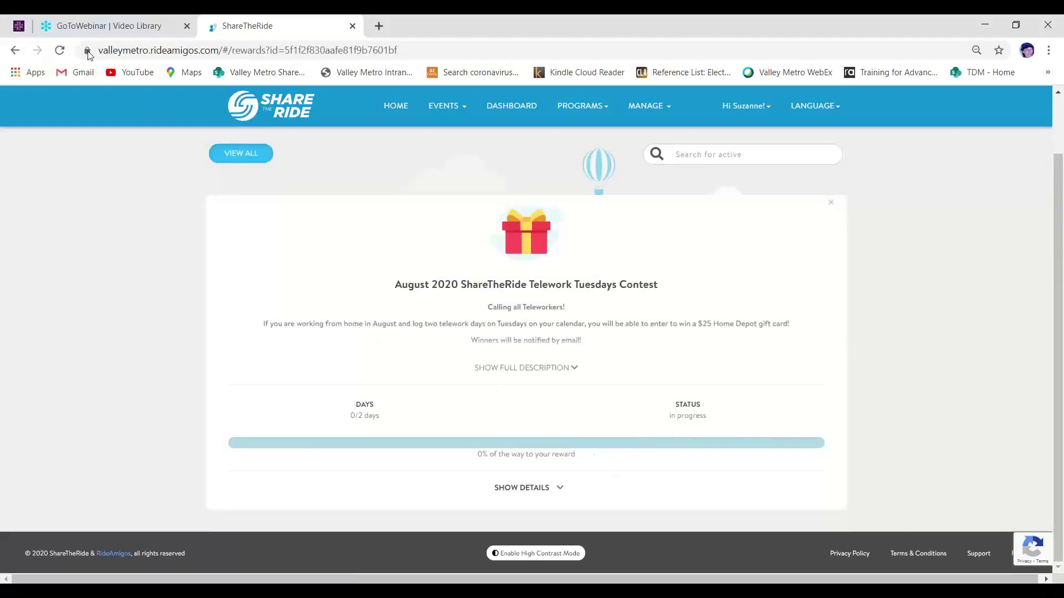
left_click(16, 55)
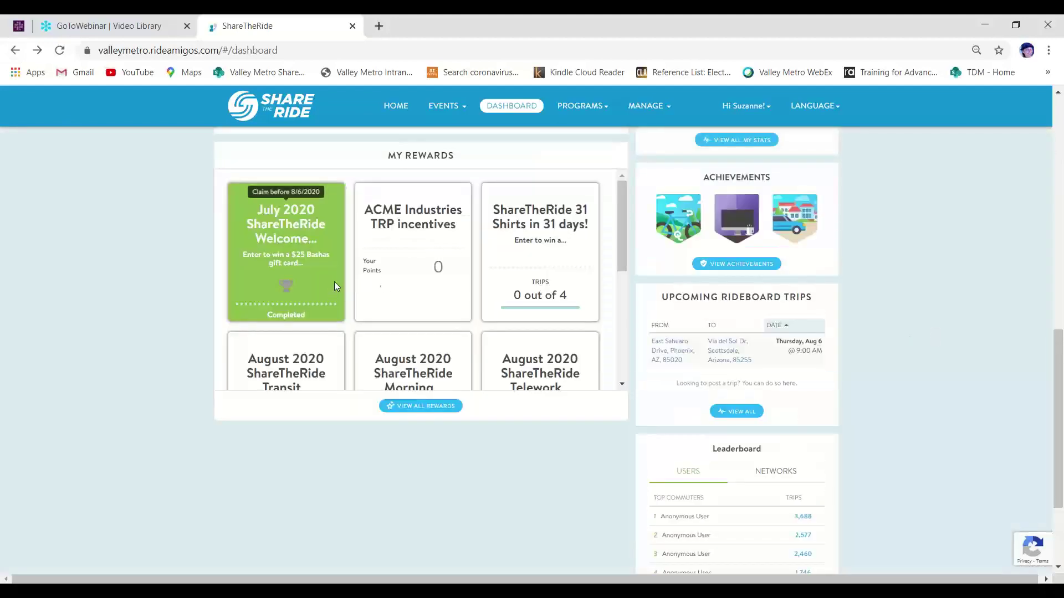
scroll(616, 260, "down", 3)
left_click_drag(620, 304, 635, 416)
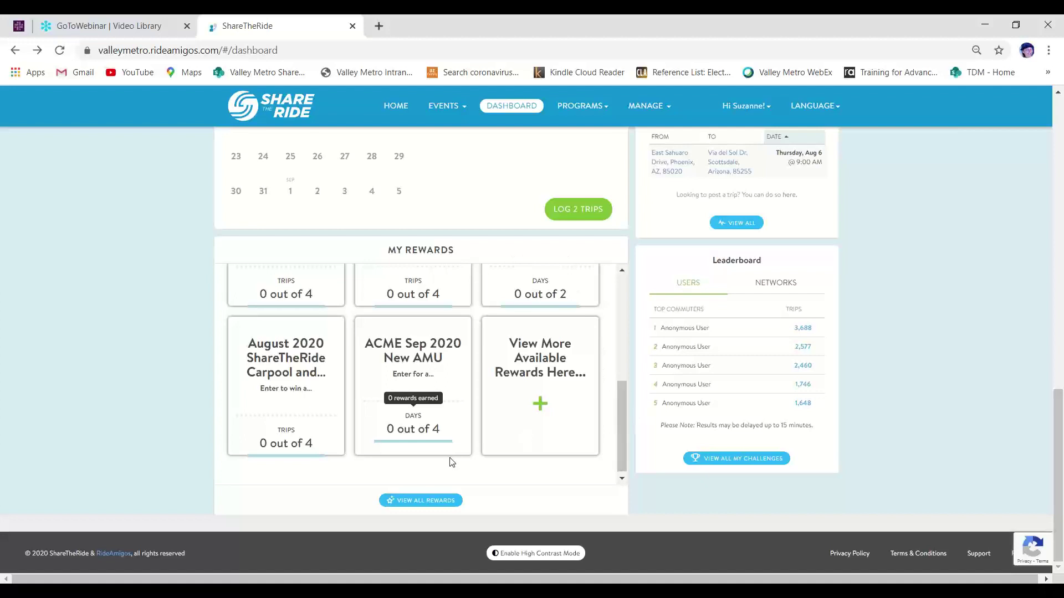
Open the full rewards list and review the ACME Sep 2020 New AMU card's description, dates and eligible modes
left_click(438, 502)
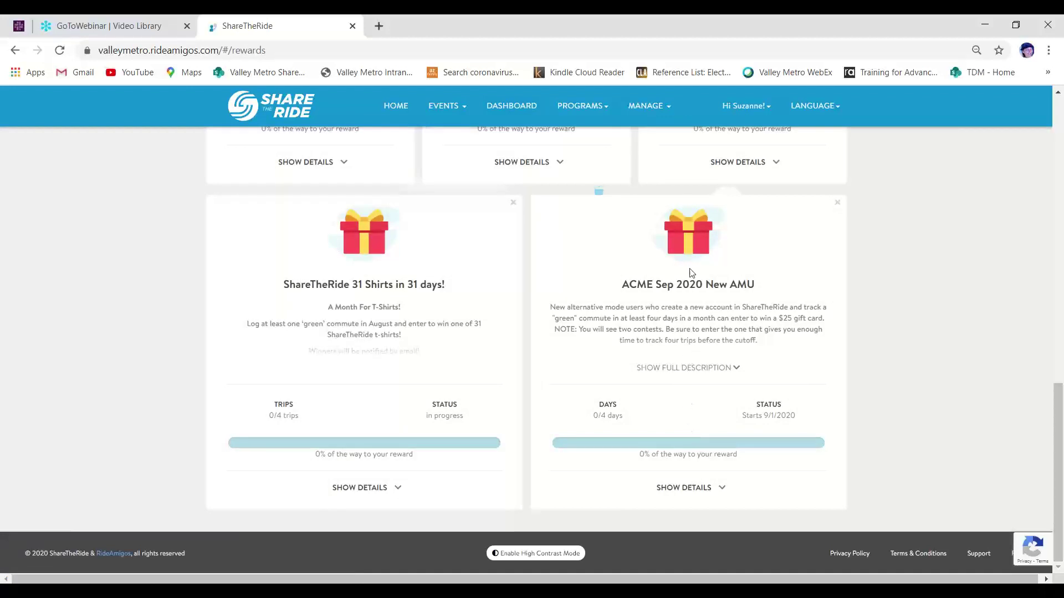
left_click(675, 374)
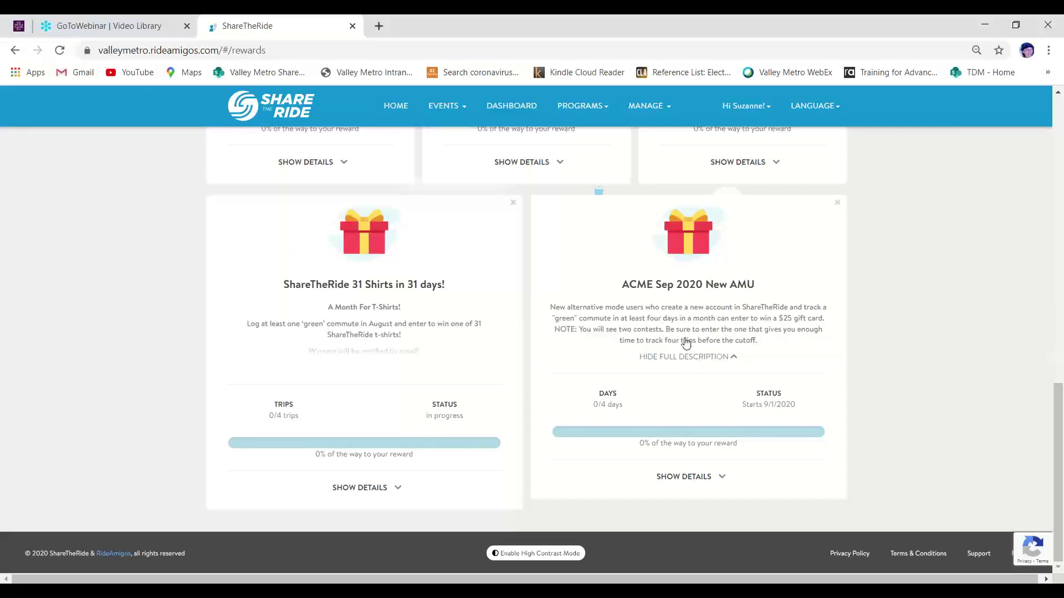
left_click(679, 475)
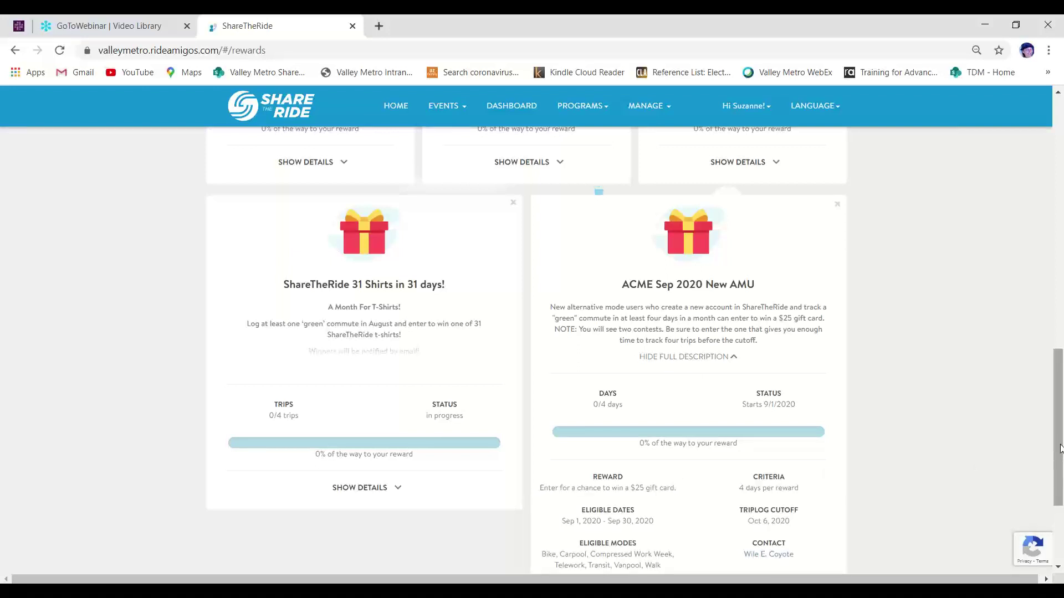
left_click_drag(1059, 449, 1062, 487)
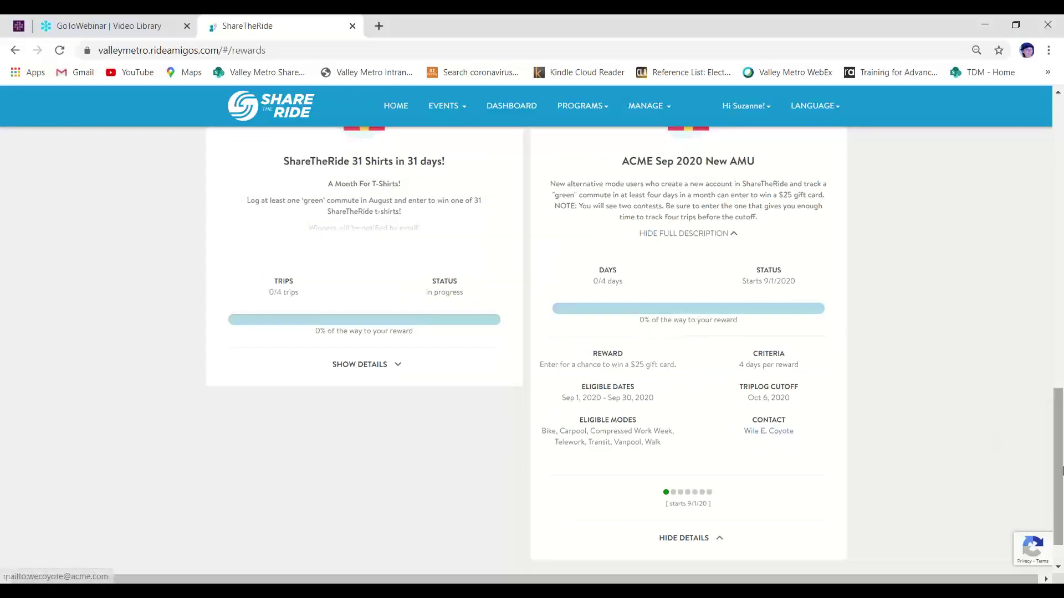
left_click_drag(1058, 446, 1045, 177)
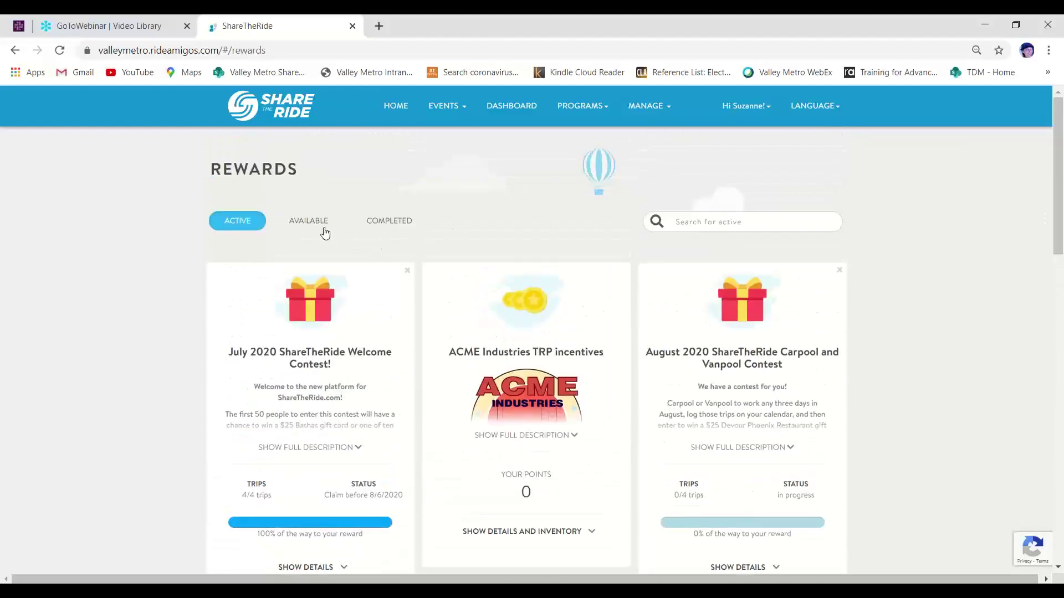
Check the Available rewards, then return to the dashboard's My Rewards panel with July 2020 Welcome, ACME Industries TRP and August 2020
left_click(321, 229)
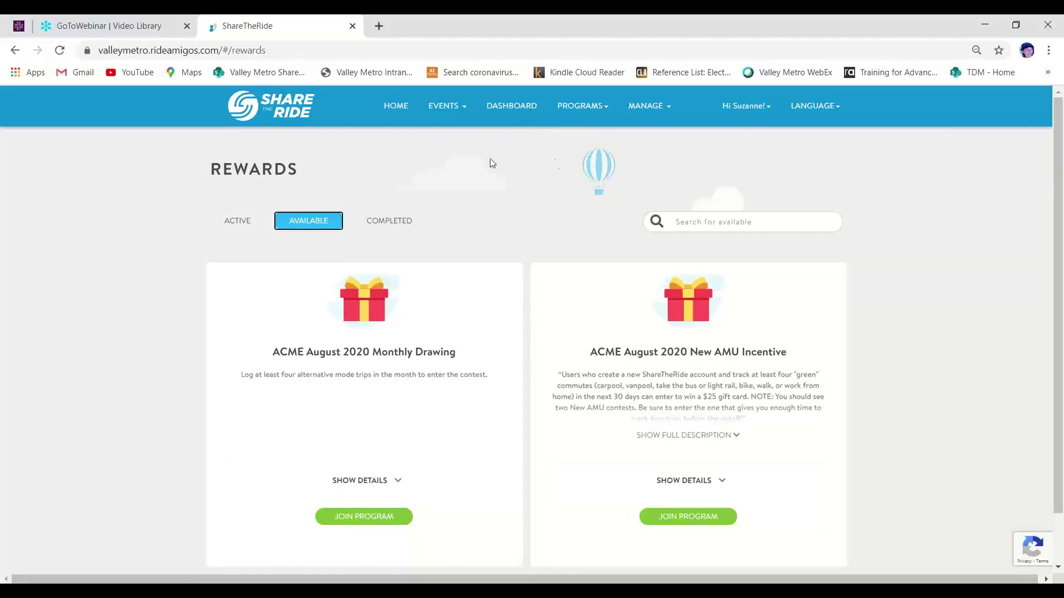
left_click(519, 113)
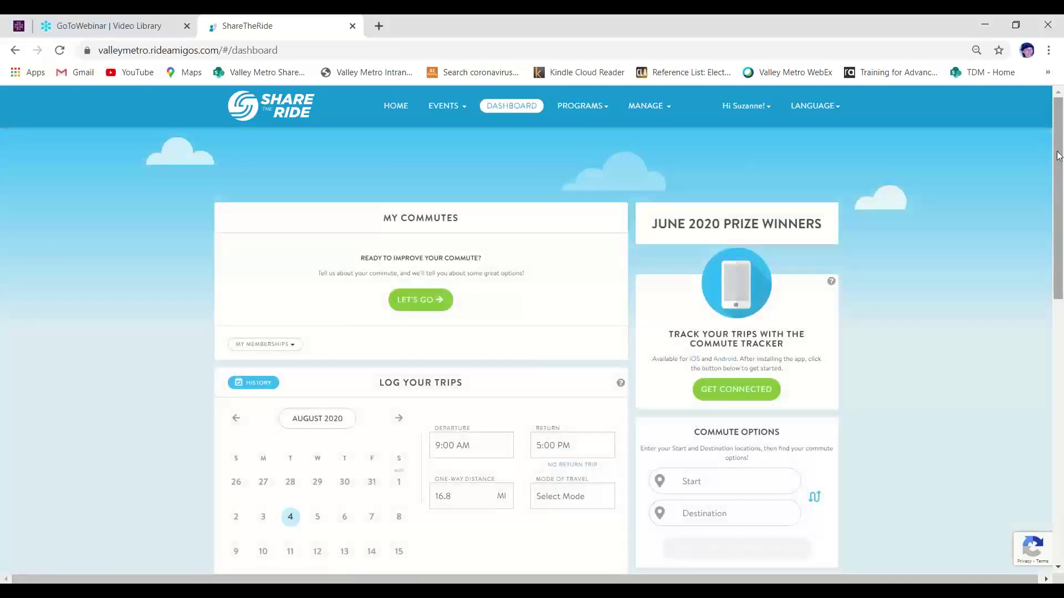
left_click_drag(1058, 155, 1061, 468)
left_click_drag(1063, 507, 995, 532)
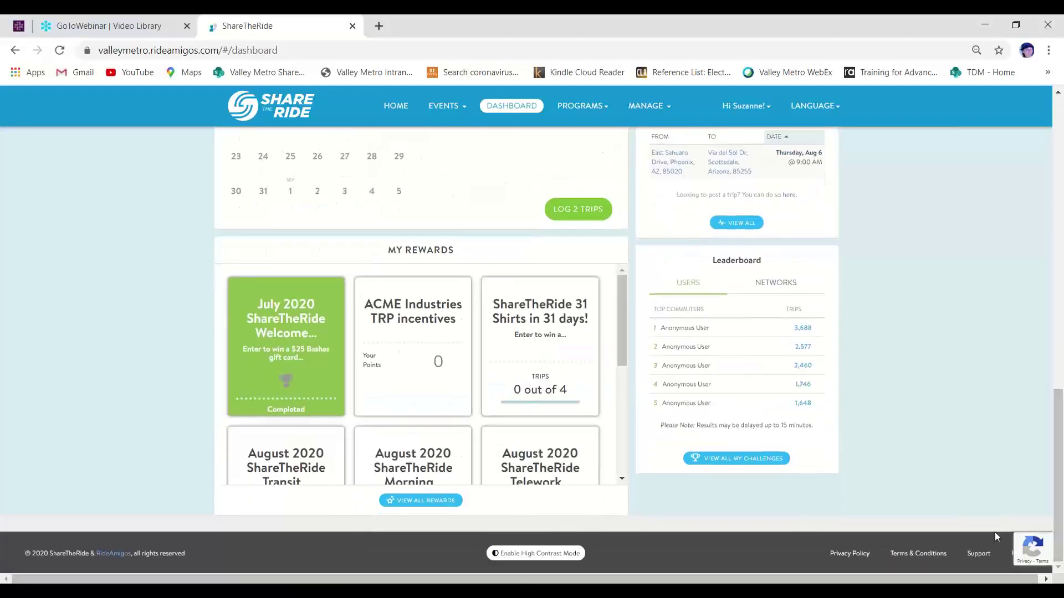
left_click(976, 554)
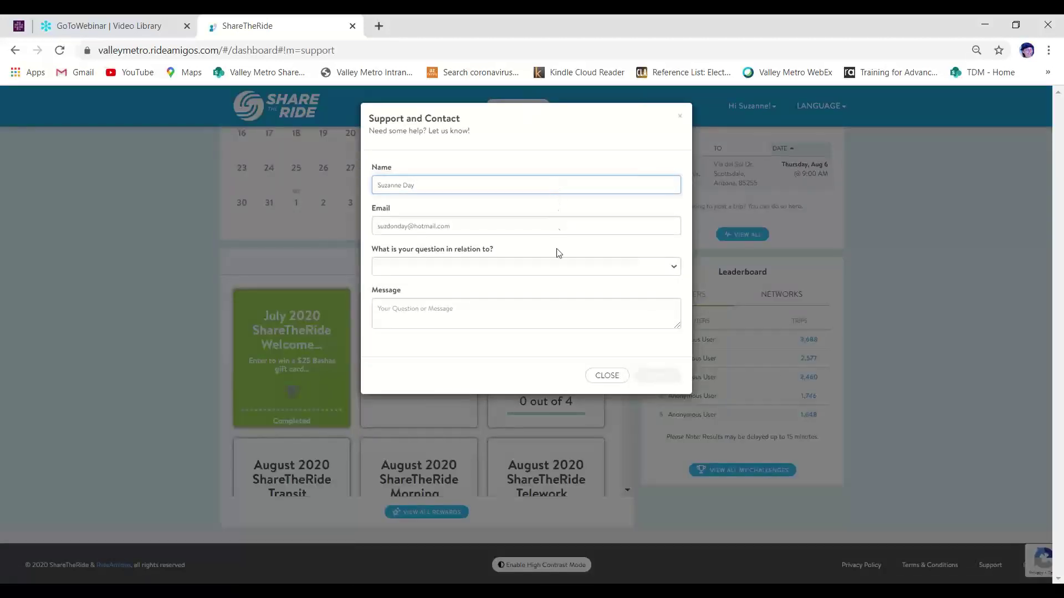
left_click(558, 270)
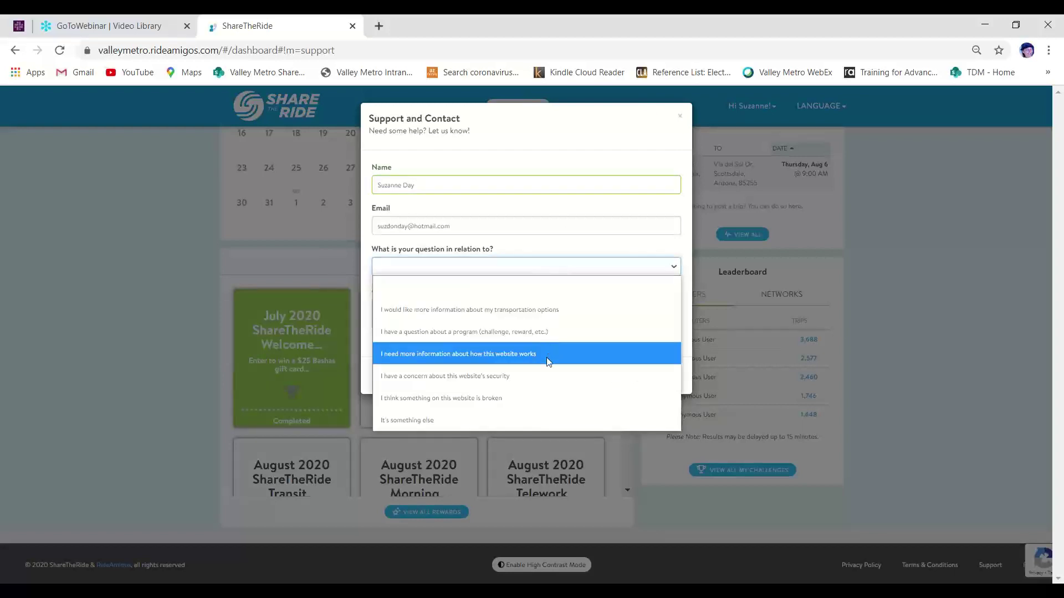
left_click(532, 417)
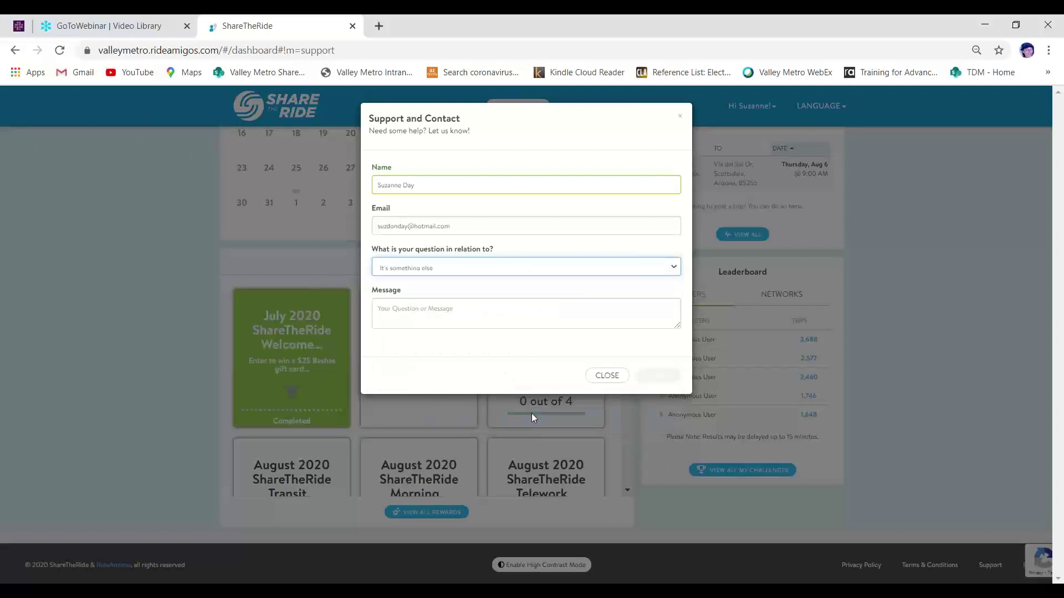
left_click(524, 321)
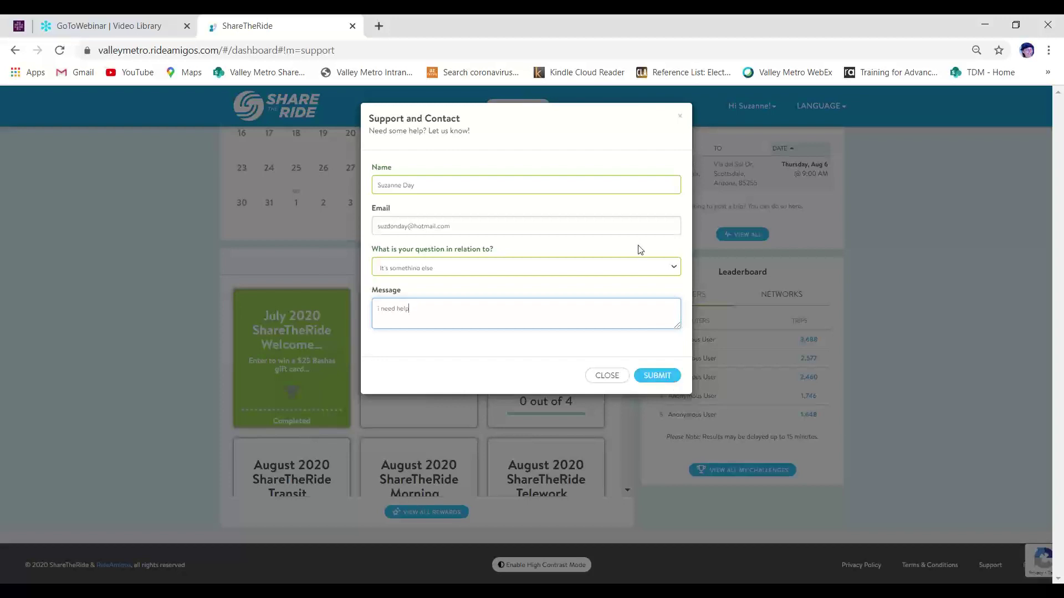
left_click(680, 114)
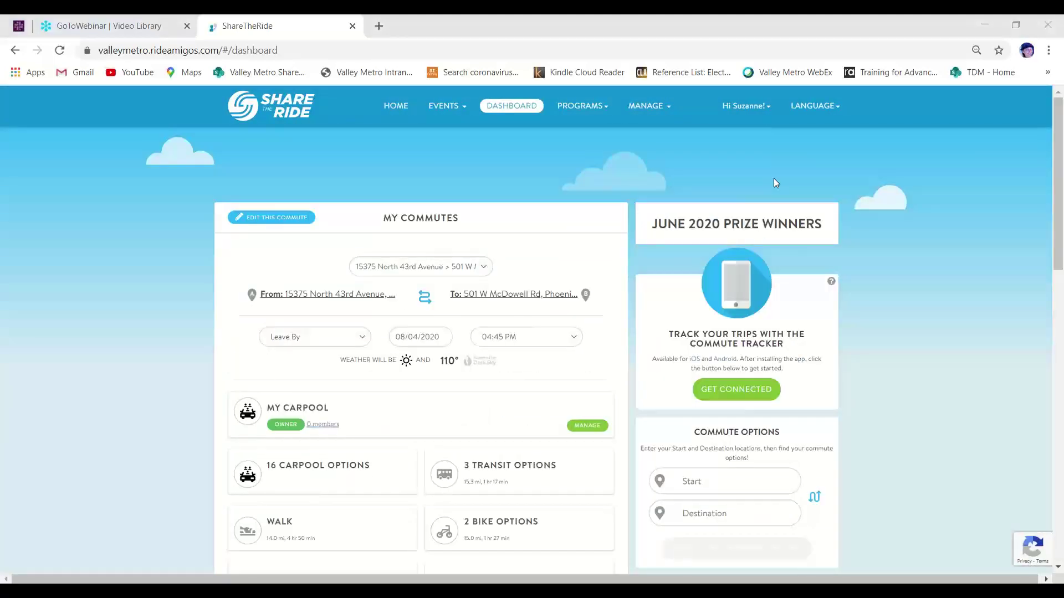